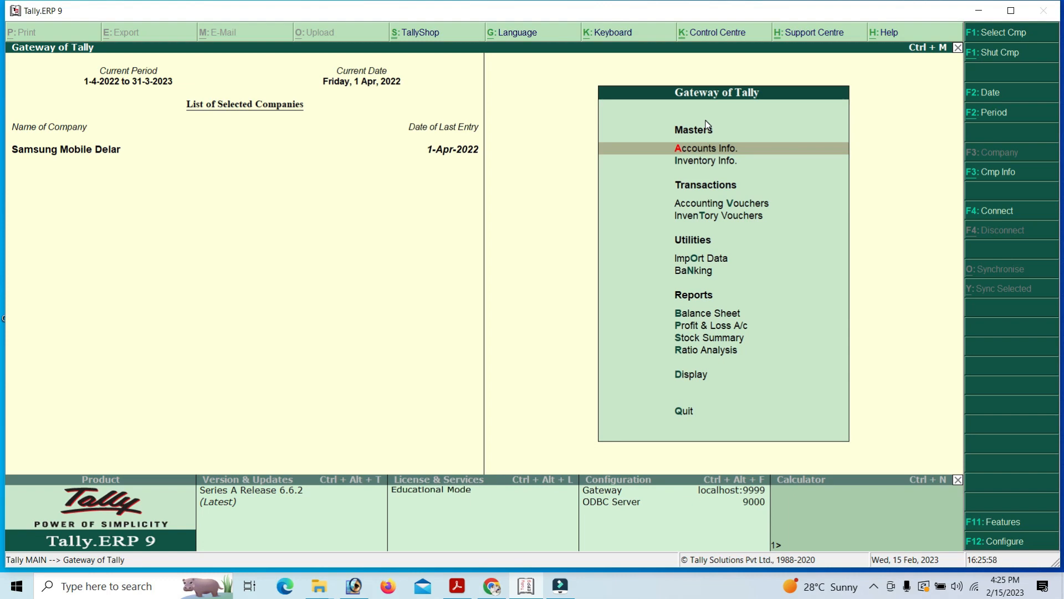
# Step: Open accounting voucher creation for Samsung Mobile Delar and switch the voucher type to Receipt
pyautogui.press('Down')
pyautogui.press('Down')
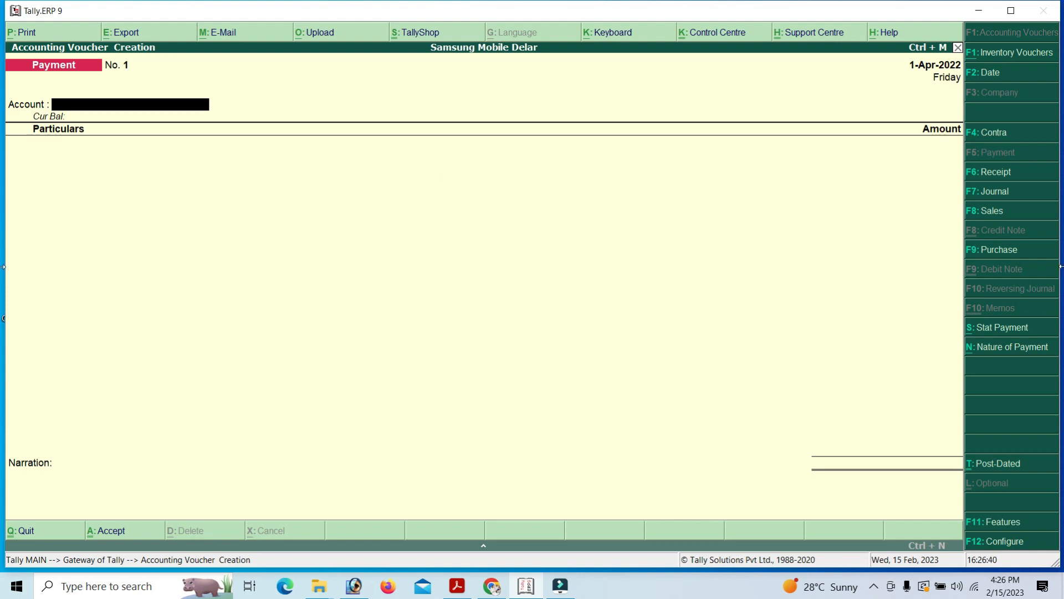
pyautogui.click(996, 172)
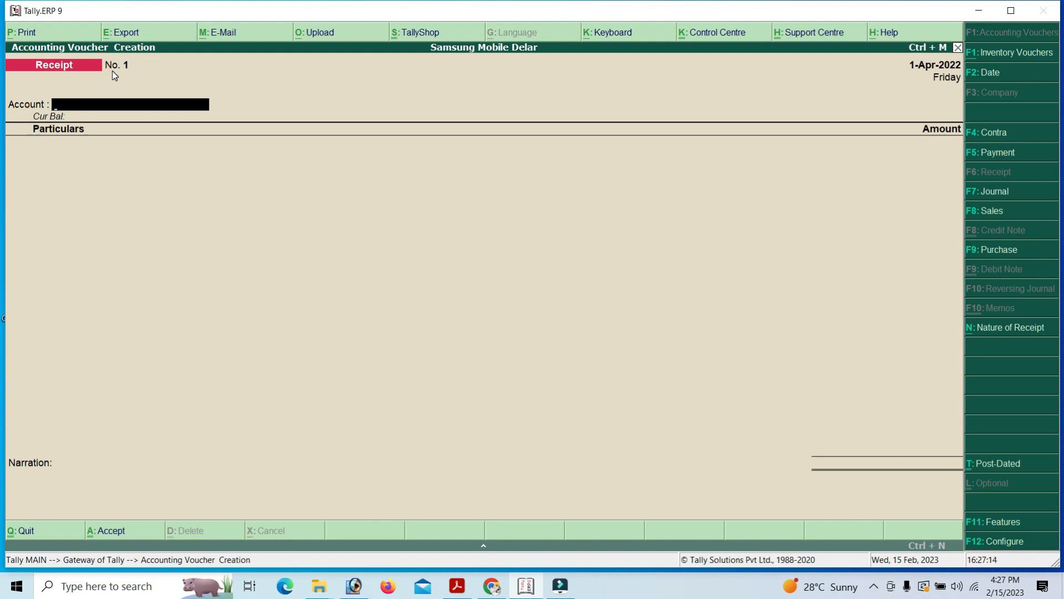
# Step: In the receipt voucher configuration, set single entry mode for payment/receipt/contra vouchers to No and leave bank allocation details at No
pyautogui.press('F12')
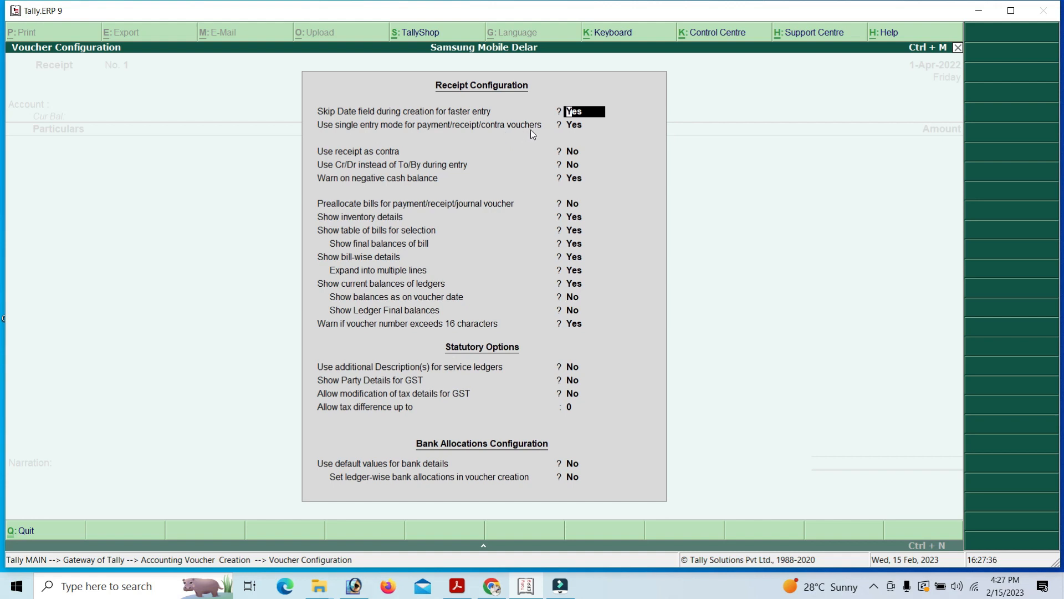
pyautogui.press('Return')
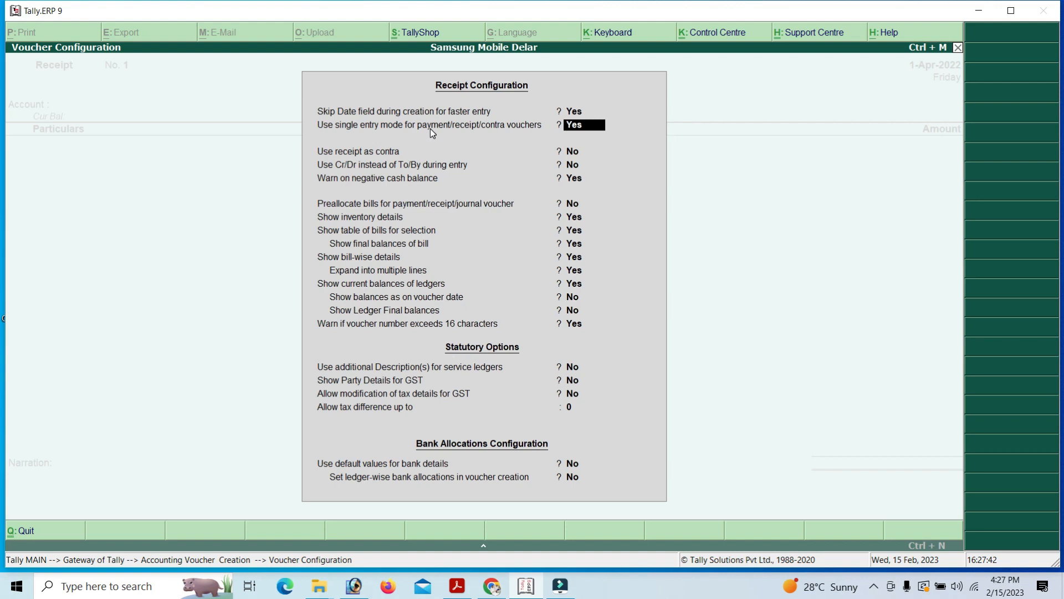
pyautogui.write('no')
pyautogui.press('Return')
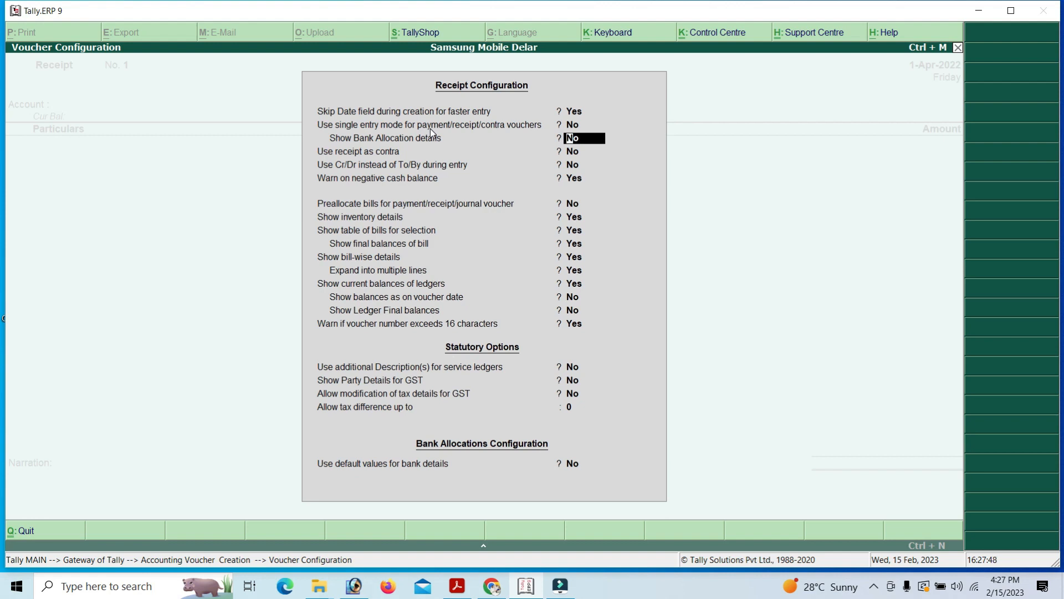
pyautogui.press('Return')
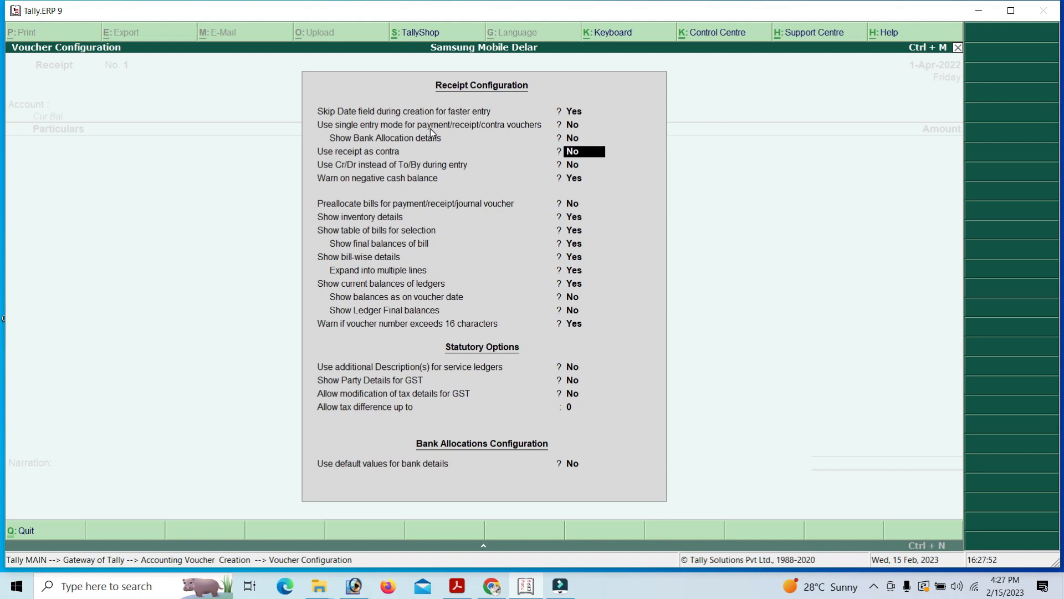
# Step: Set Use Cr/Dr instead of To/By during entry to Yes, keep the remaining receipt options, and save the configuration
pyautogui.press('Return')
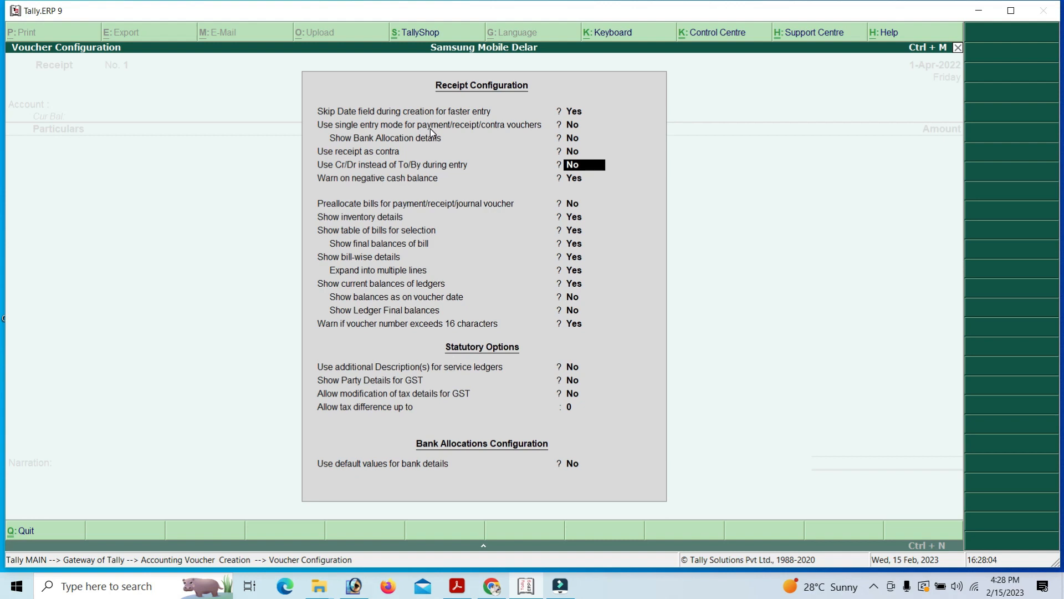
pyautogui.write('y')
pyautogui.press('Return')
pyautogui.press('Return')
pyautogui.press('Return')
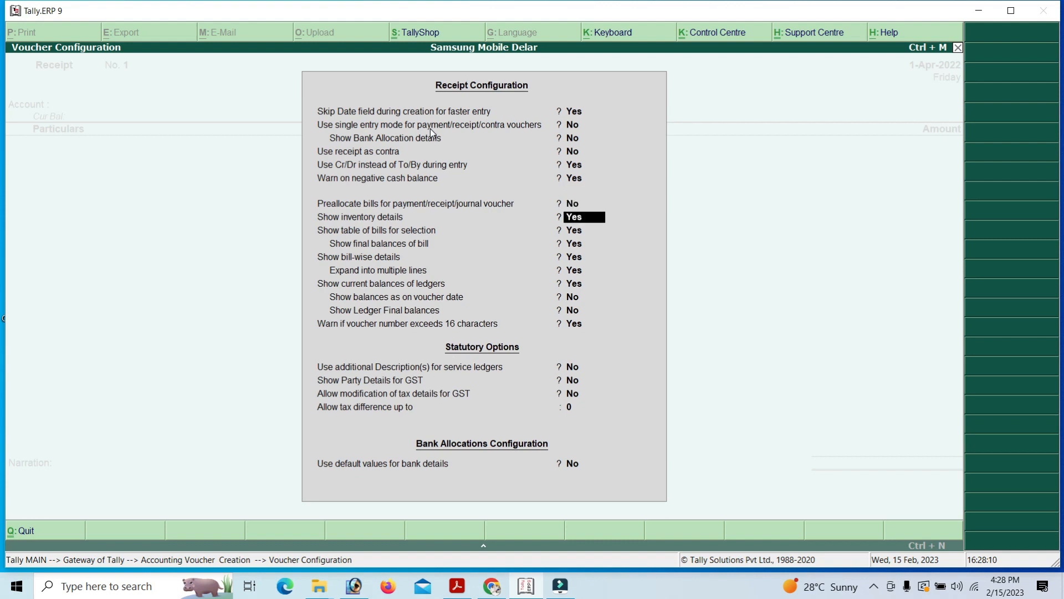
pyautogui.press('Return')
pyautogui.press('Return')
pyautogui.press('Return')
pyautogui.press('Return')
pyautogui.press('Return')
pyautogui.press('Return')
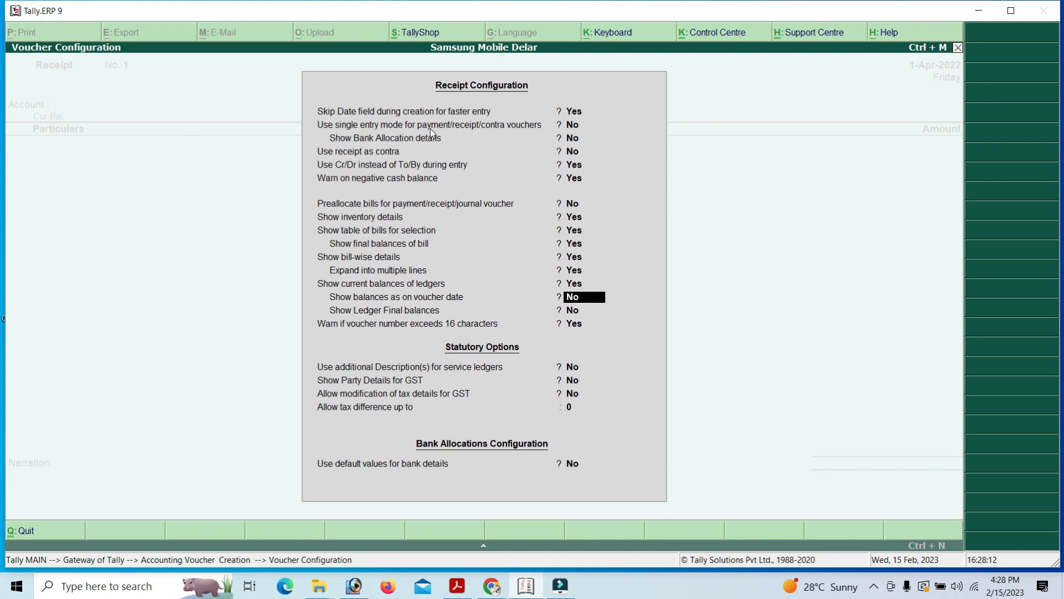
pyautogui.press('Return')
pyautogui.press('Return')
pyautogui.press('Return')
pyautogui.press('Return')
pyautogui.press('Return')
pyautogui.press('Return')
pyautogui.press('Return')
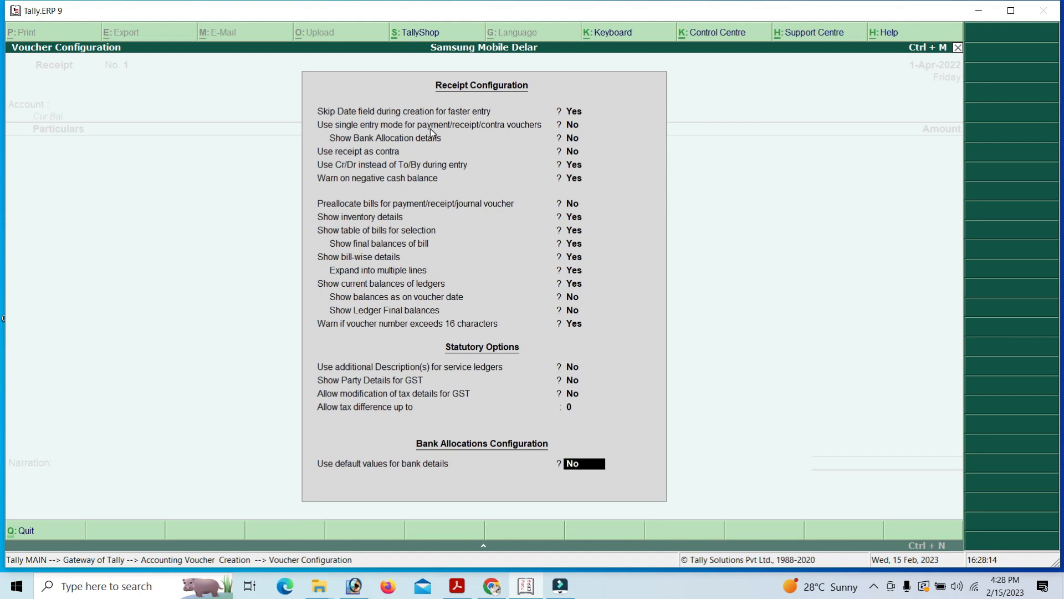
pyautogui.press('Return')
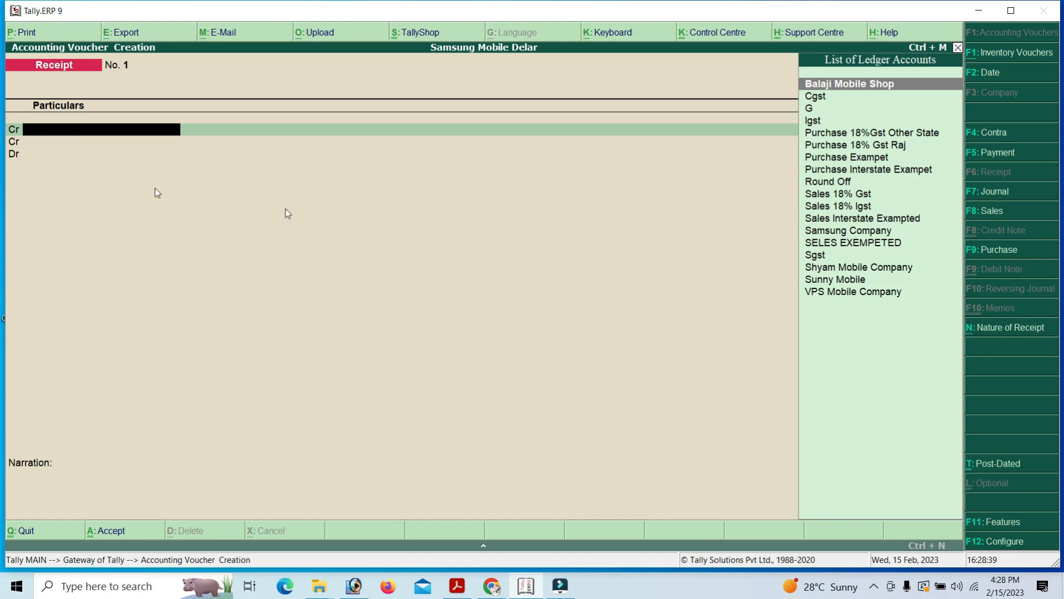
# Step: Consult the r1.pdf receipt in Adobe Acrobat, return to Tally.ERP 9 and set the voucher date to 01.04.2022
pyautogui.click(457, 586)
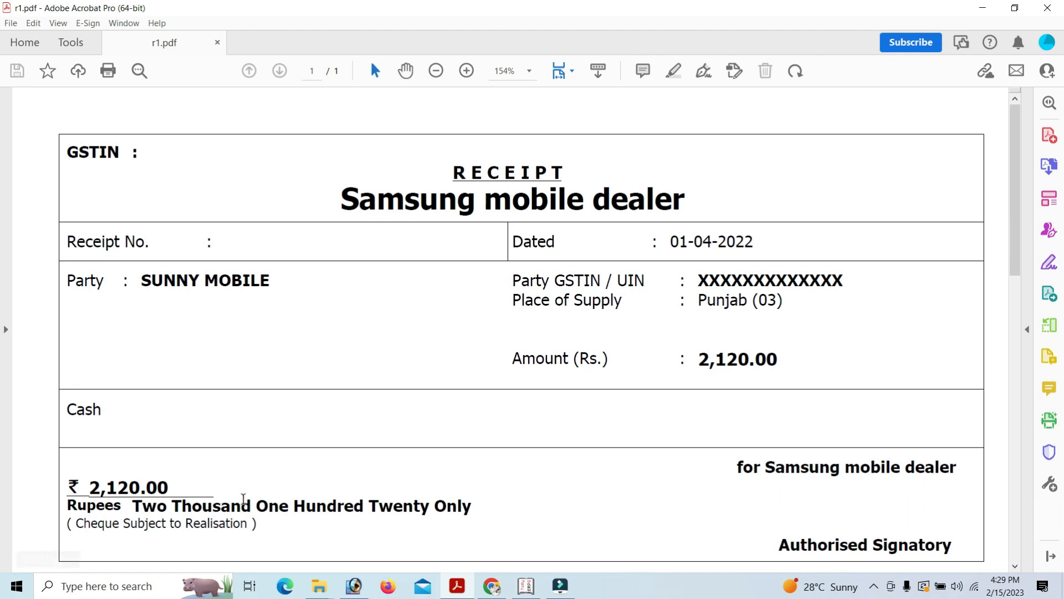
pyautogui.click(529, 586)
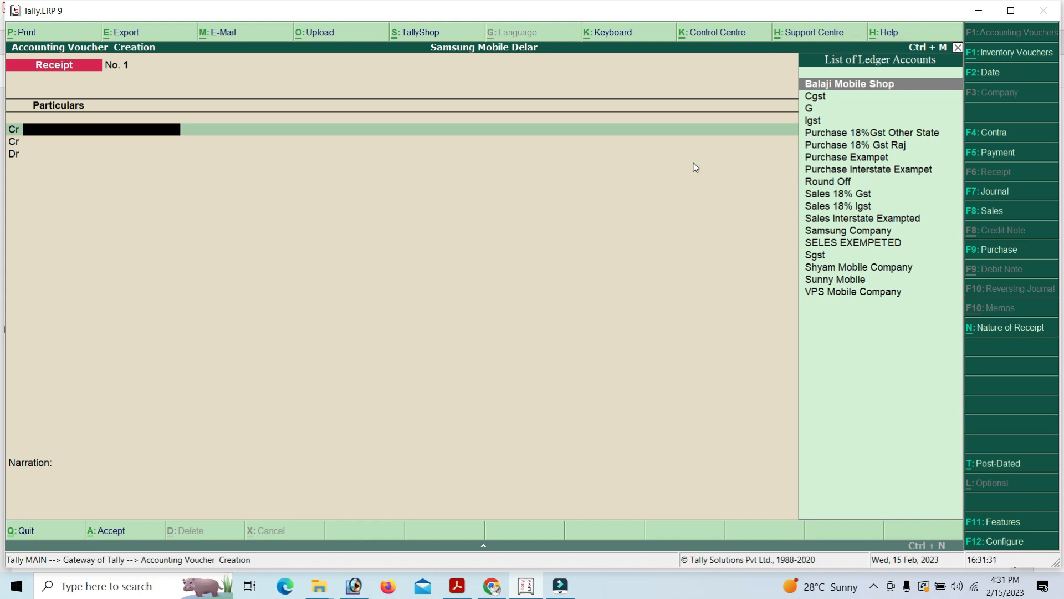
pyautogui.moveTo(467, 580)
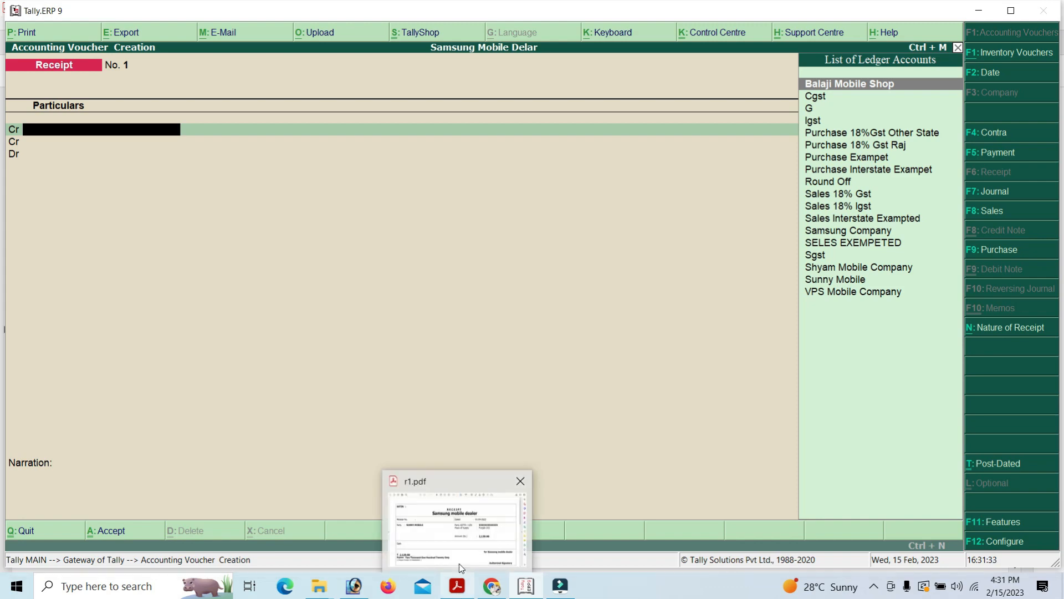
pyautogui.moveTo(461, 550)
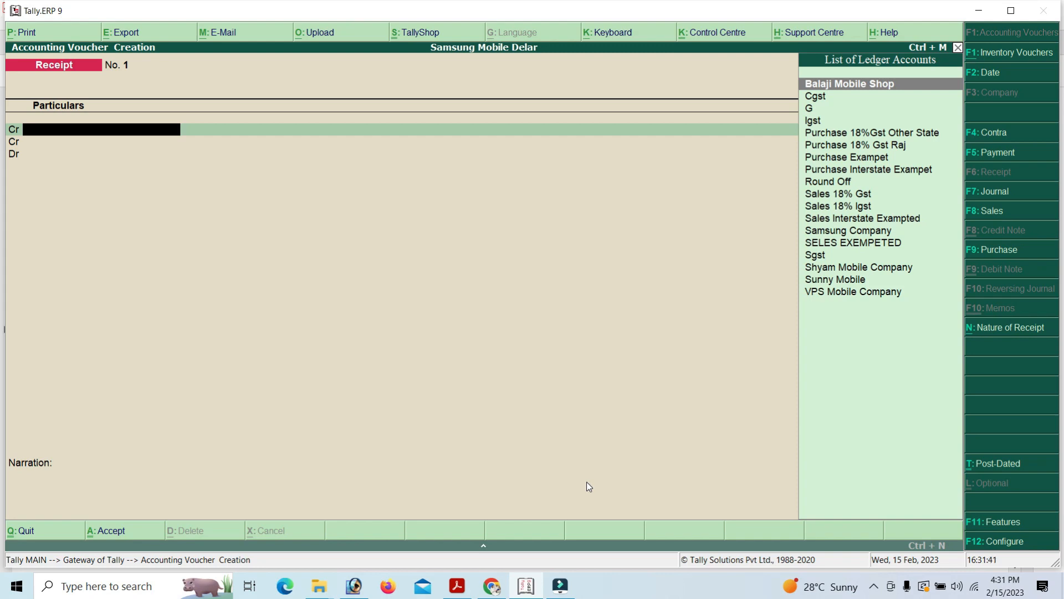
pyautogui.press('F2')
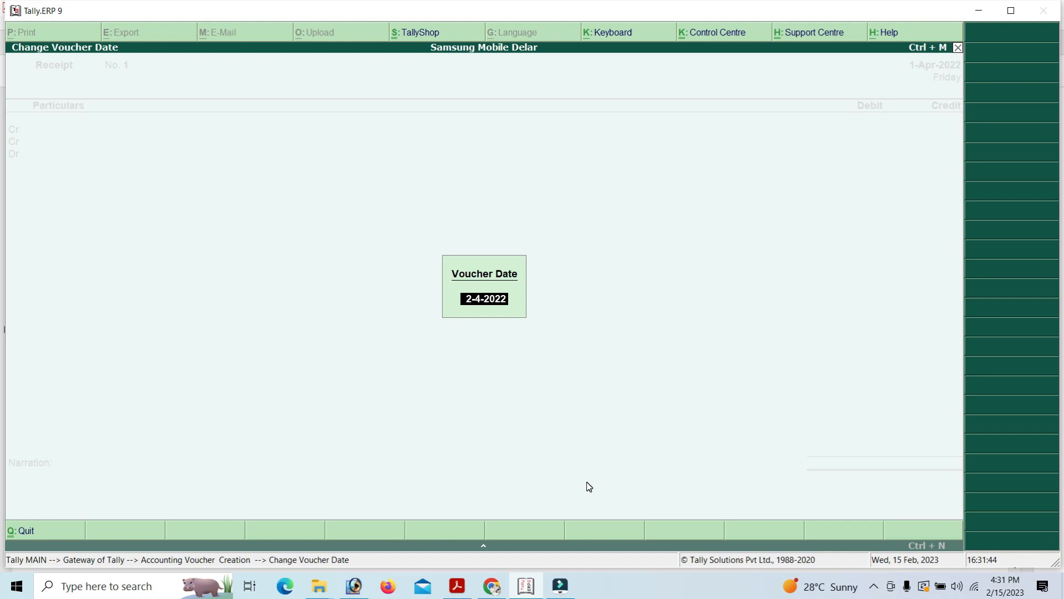
pyautogui.write('01.04.2022')
pyautogui.press('Return')
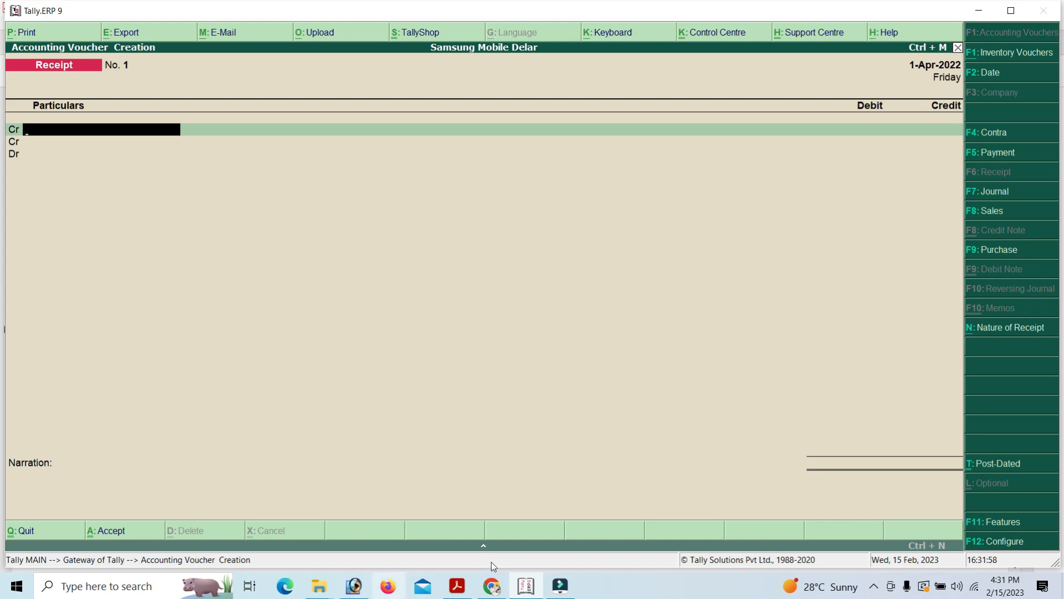
# Step: Credit the Sunny Mobile ledger with 2,120.00 in the receipt voucher, checking the party and amount against r1.pdf in Adobe Acrobat
pyautogui.click(457, 586)
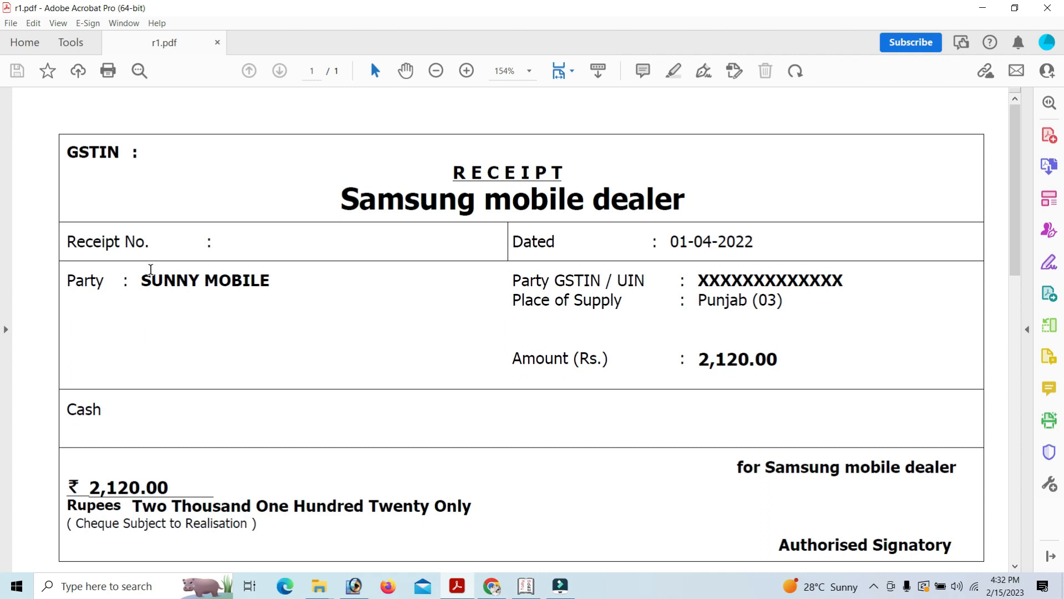
pyautogui.click(523, 588)
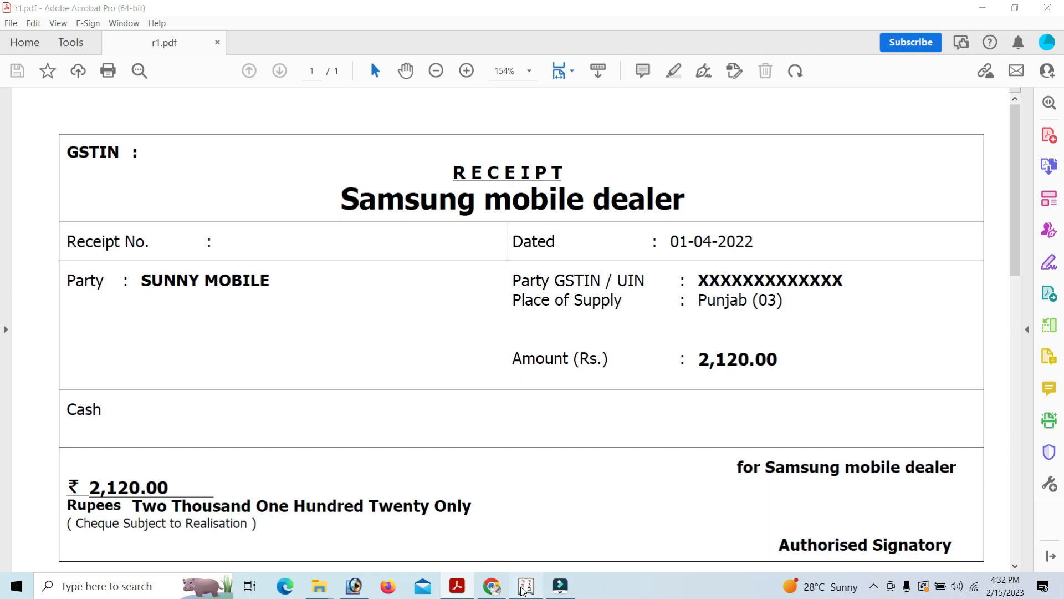
pyautogui.write('Su')
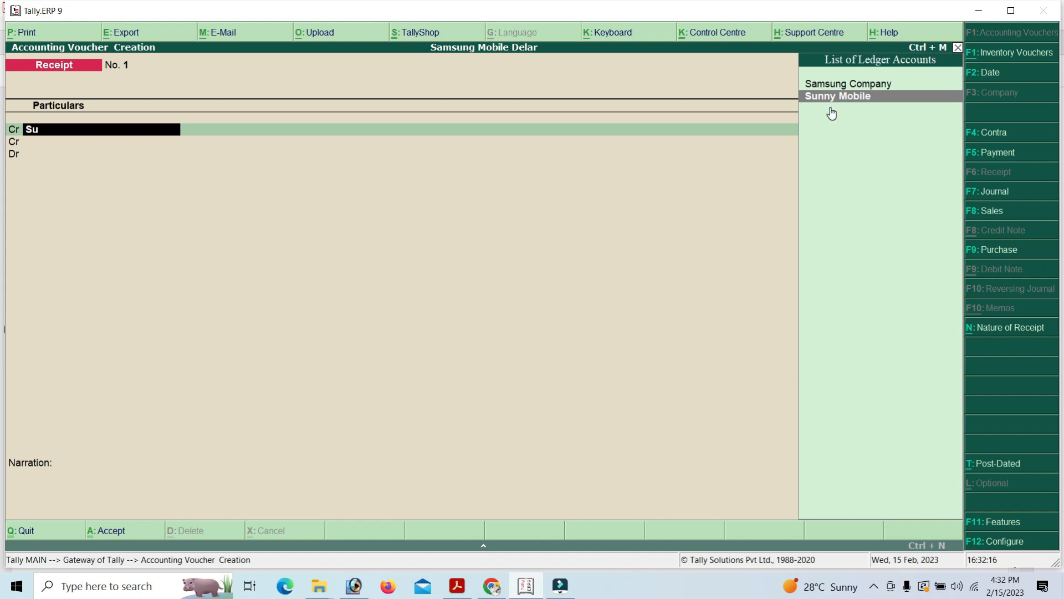
pyautogui.press('Return')
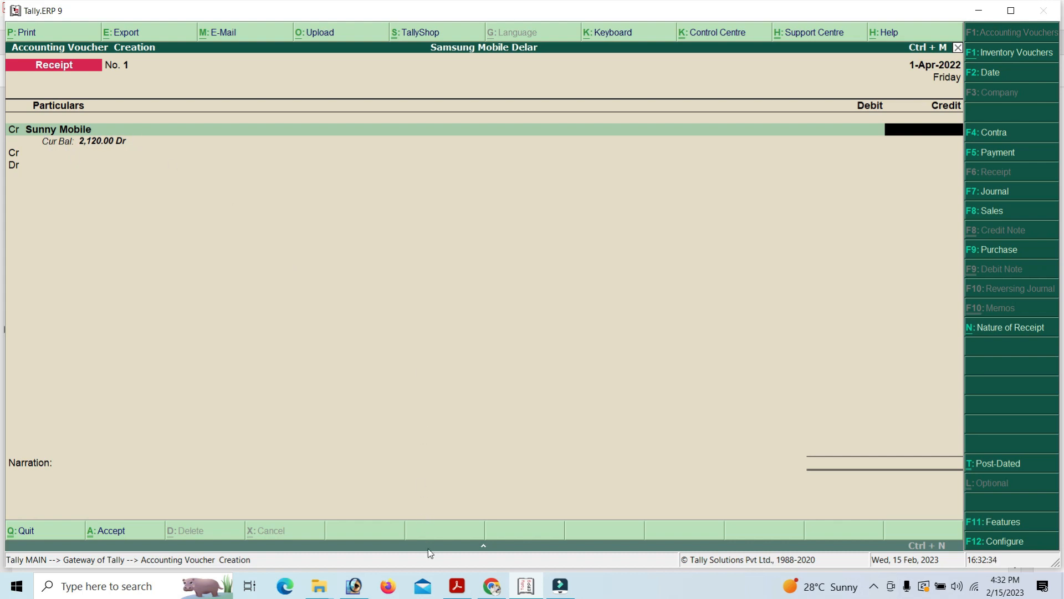
pyautogui.click(463, 587)
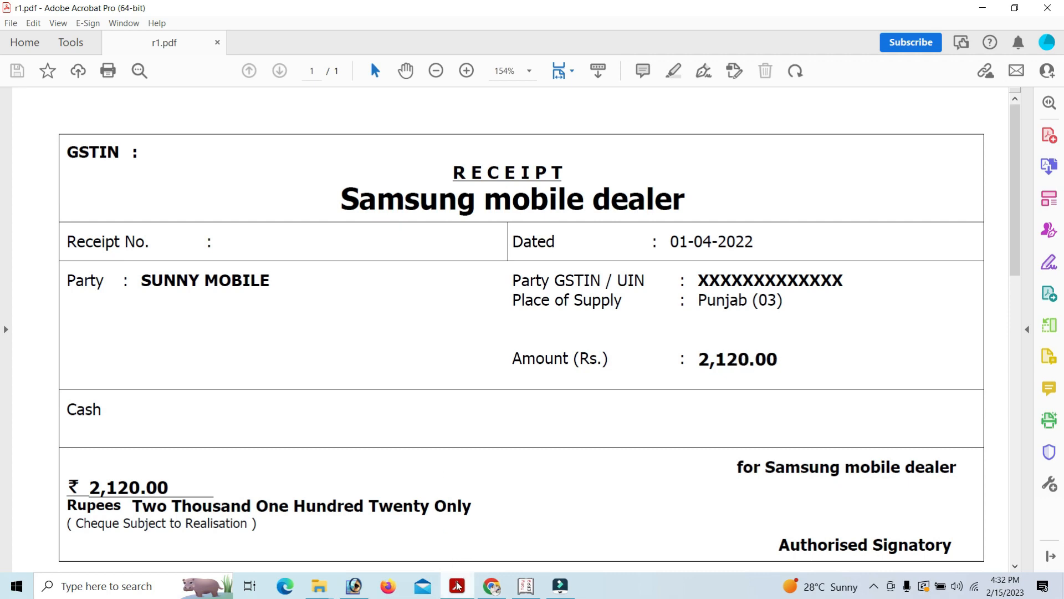
pyautogui.click(526, 585)
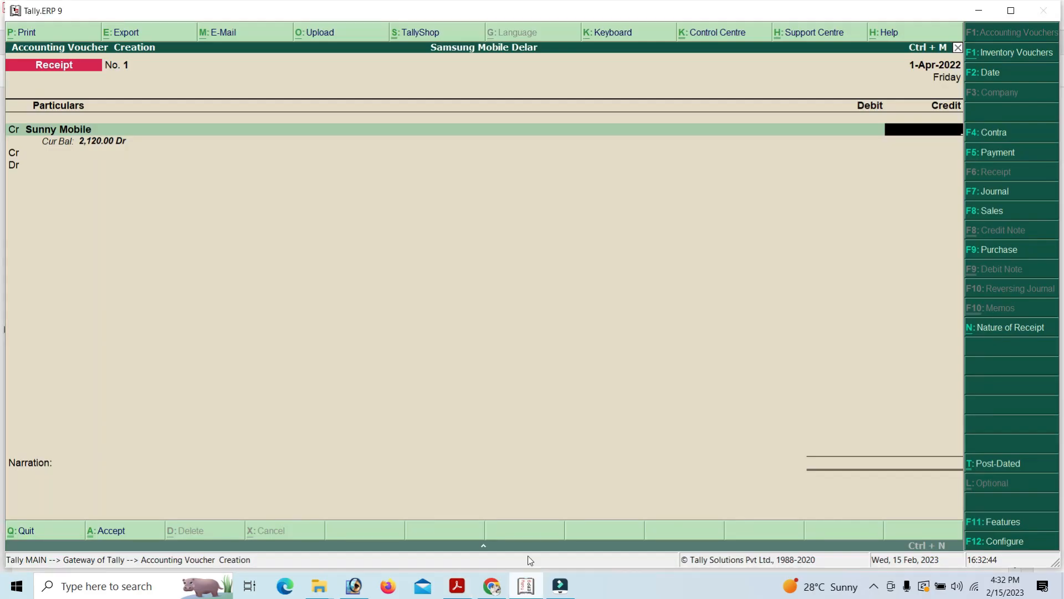
pyautogui.write('2120')
pyautogui.press('Return')
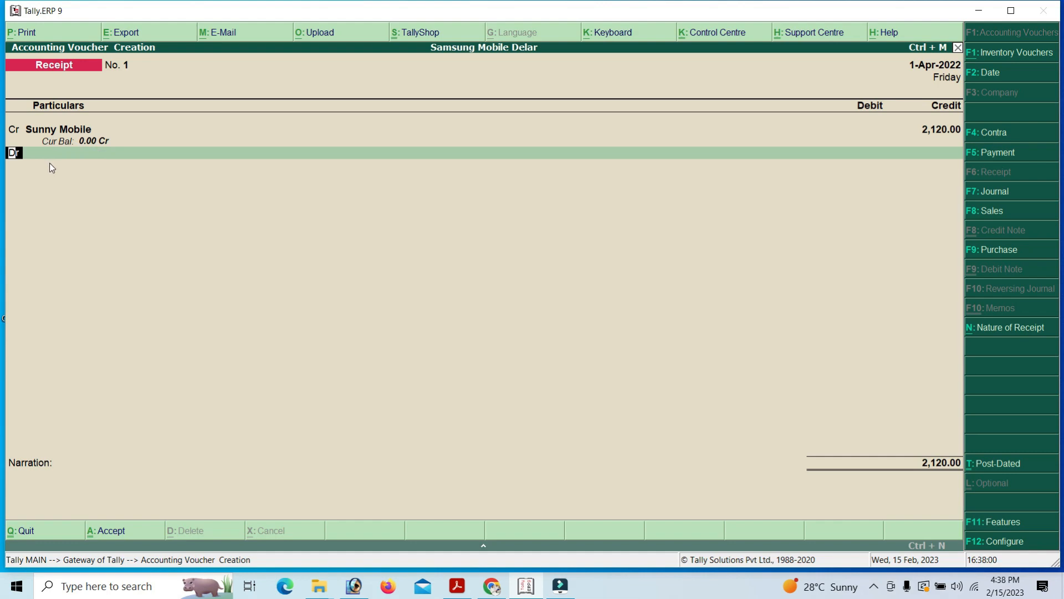
# Step: Debit the Cash ledger with 2,120.00, following the payment mode in r1.pdf, and save the voucher without a narration
pyautogui.press('Return')
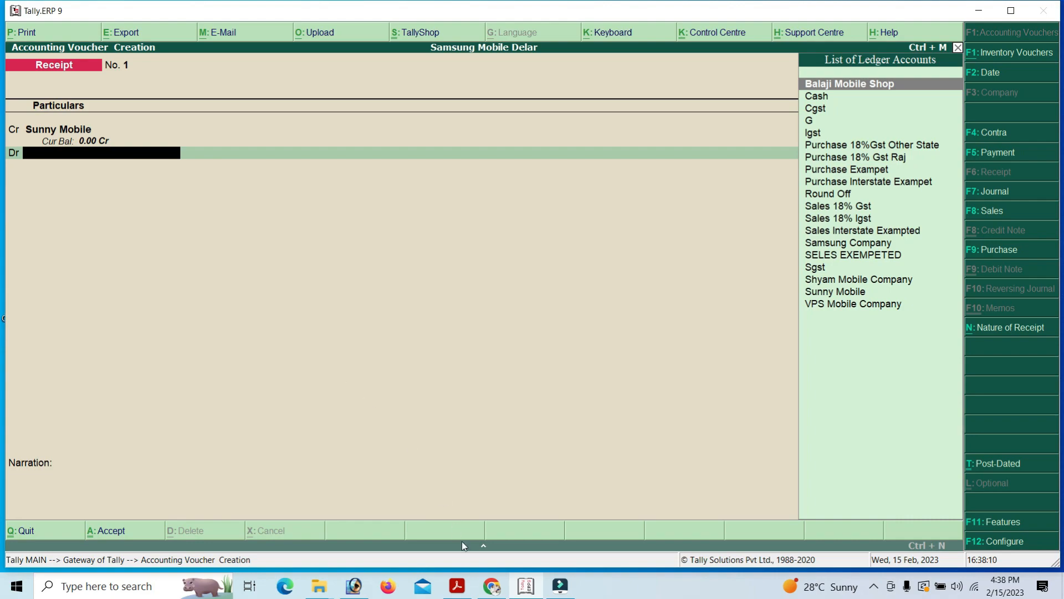
pyautogui.click(461, 586)
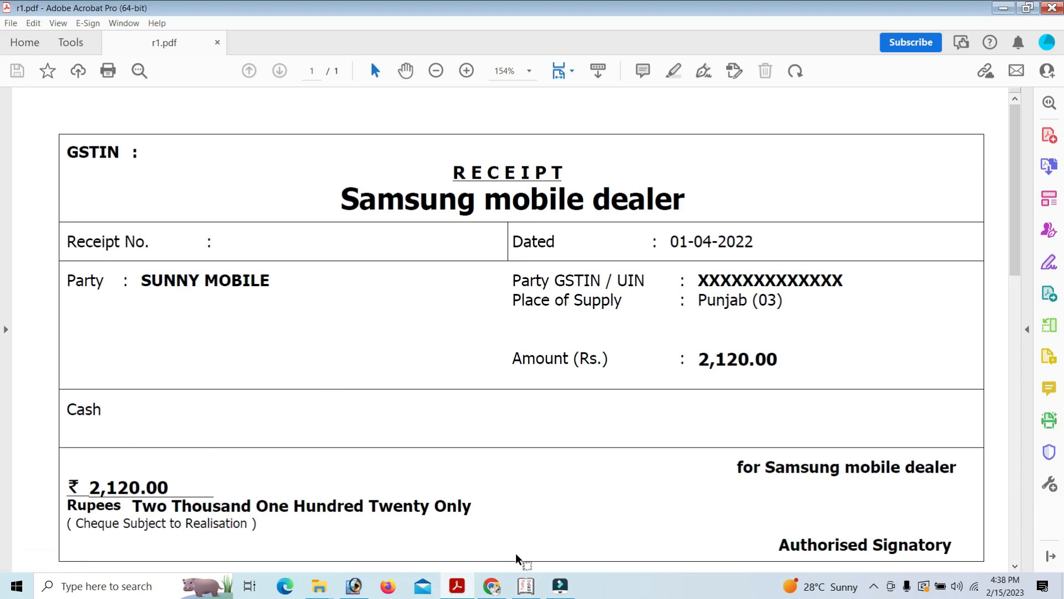
pyautogui.click(529, 585)
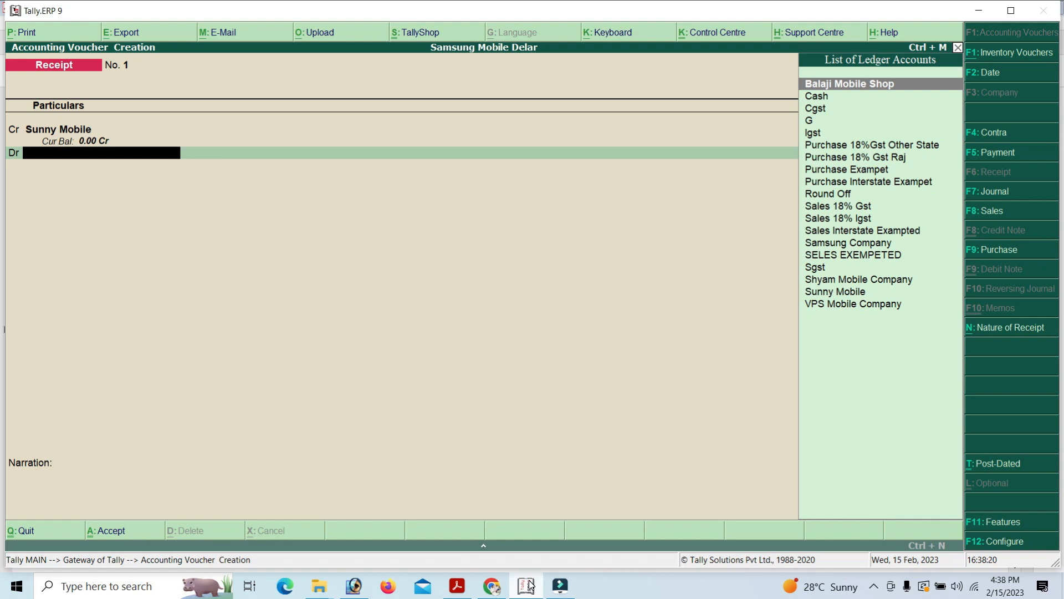
pyautogui.write('Cash')
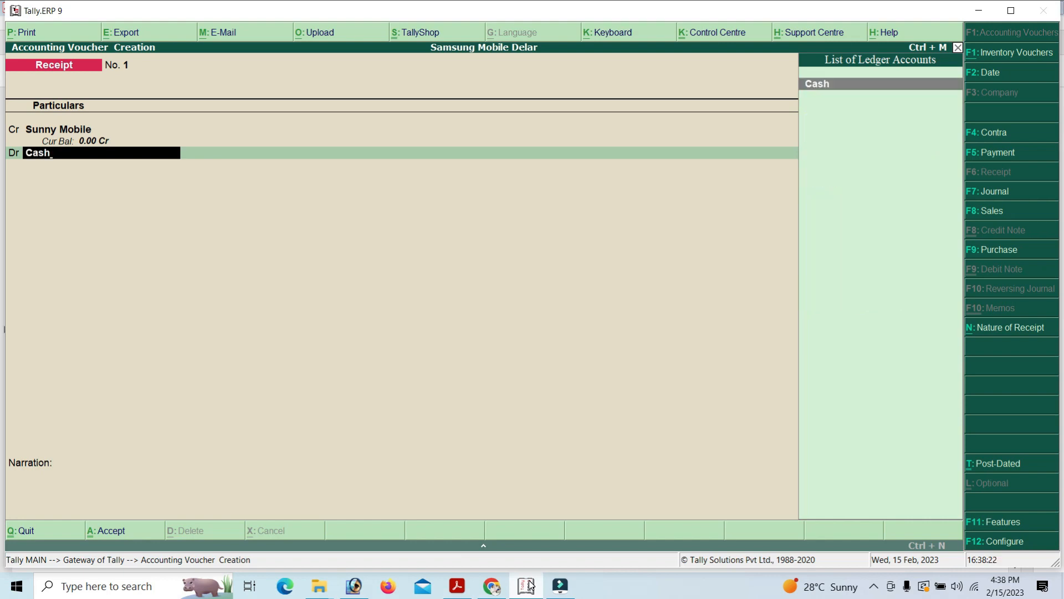
pyautogui.press('Return')
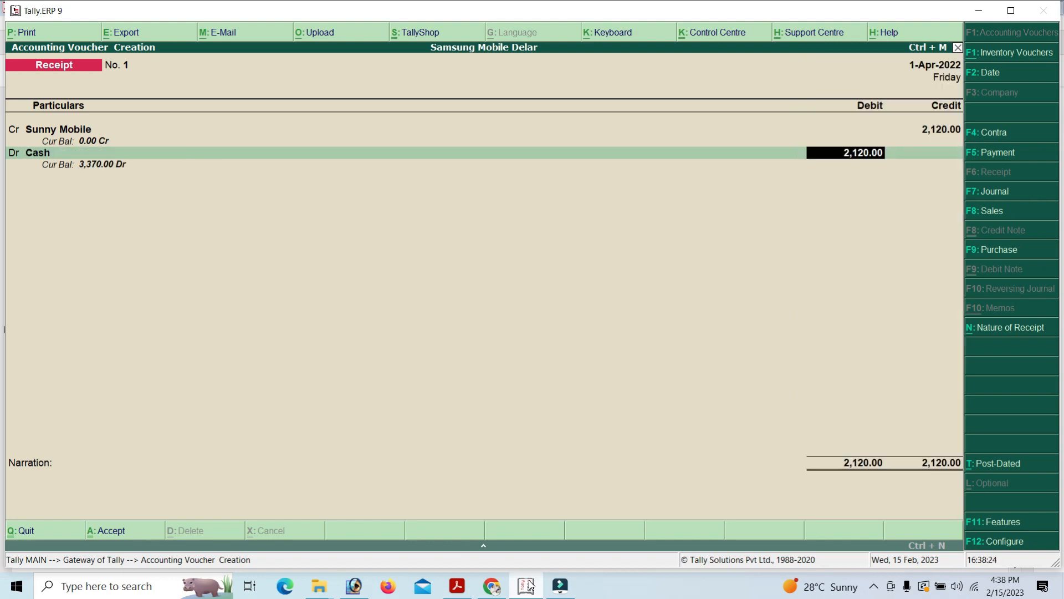
pyautogui.press('Return')
pyautogui.press('Return')
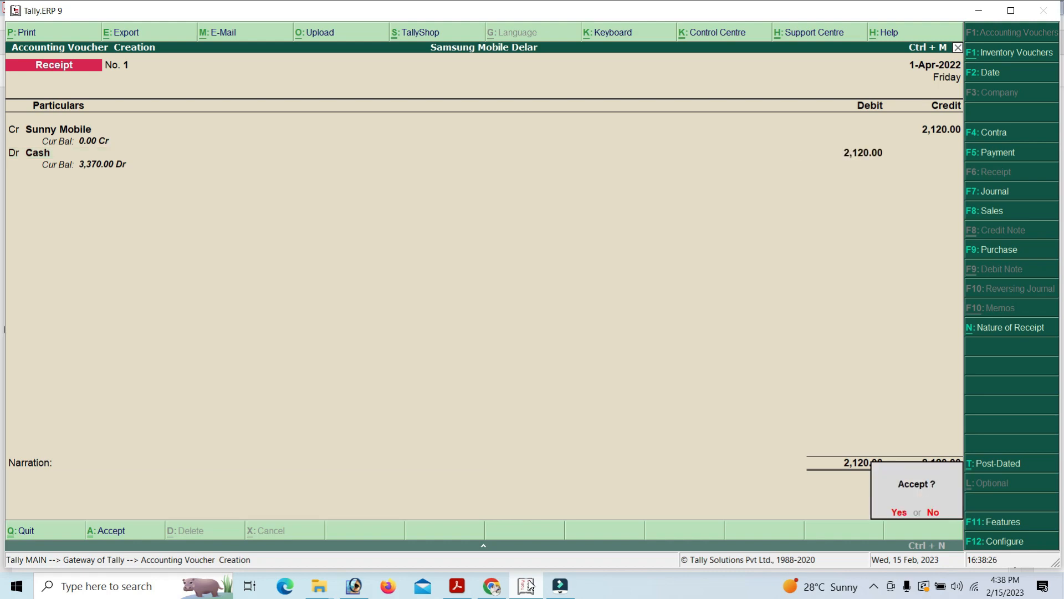
pyautogui.press('Return')
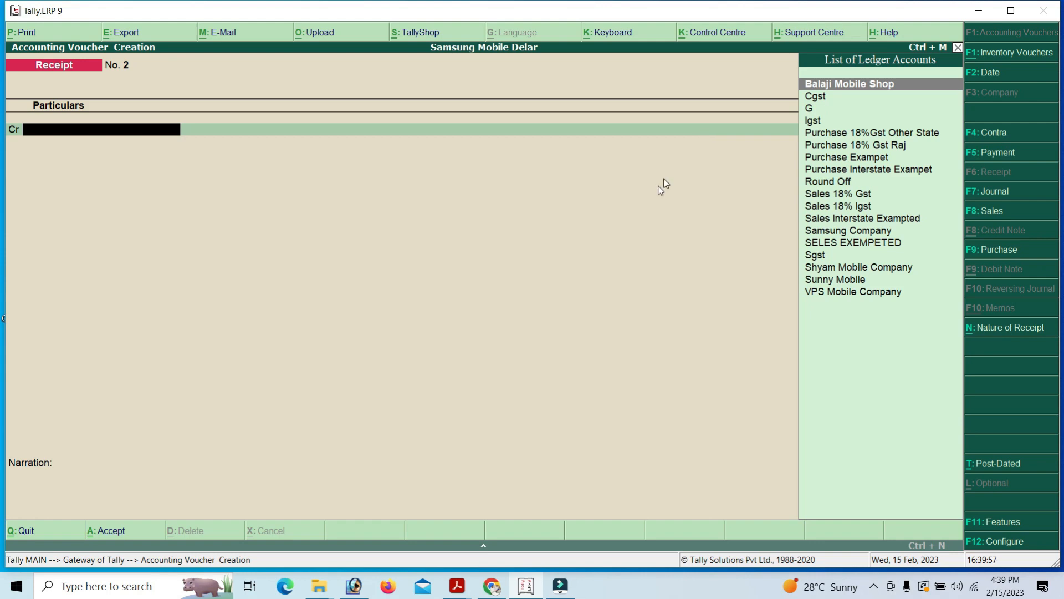
# Step: Consult the r2.pdf receipt in Adobe Acrobat, return to Tally.ERP 9 and choose VPS Mobile Company as the credit ledger
pyautogui.moveTo(456, 593)
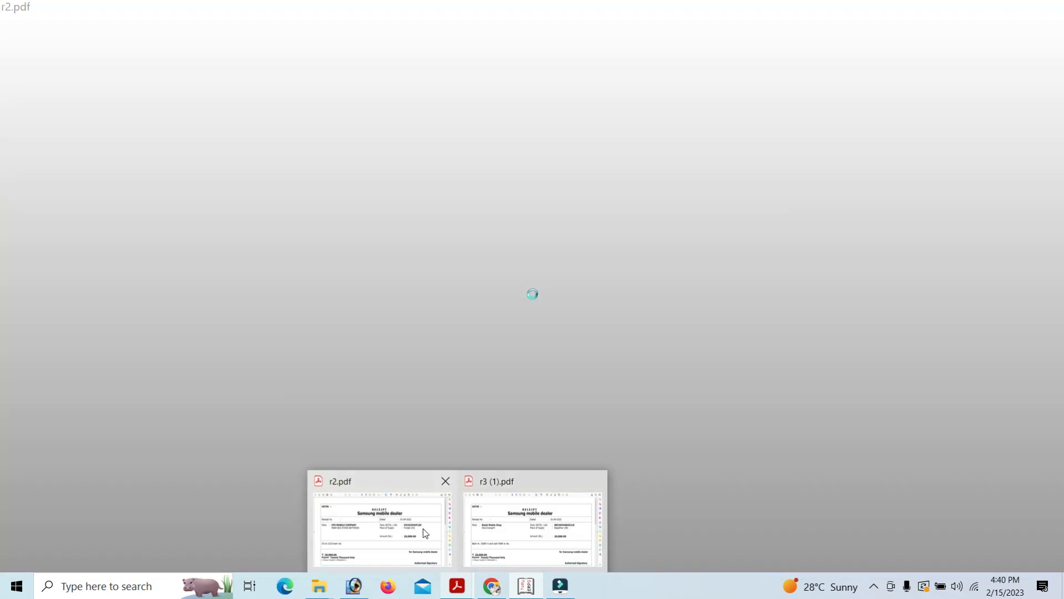
pyautogui.click(424, 527)
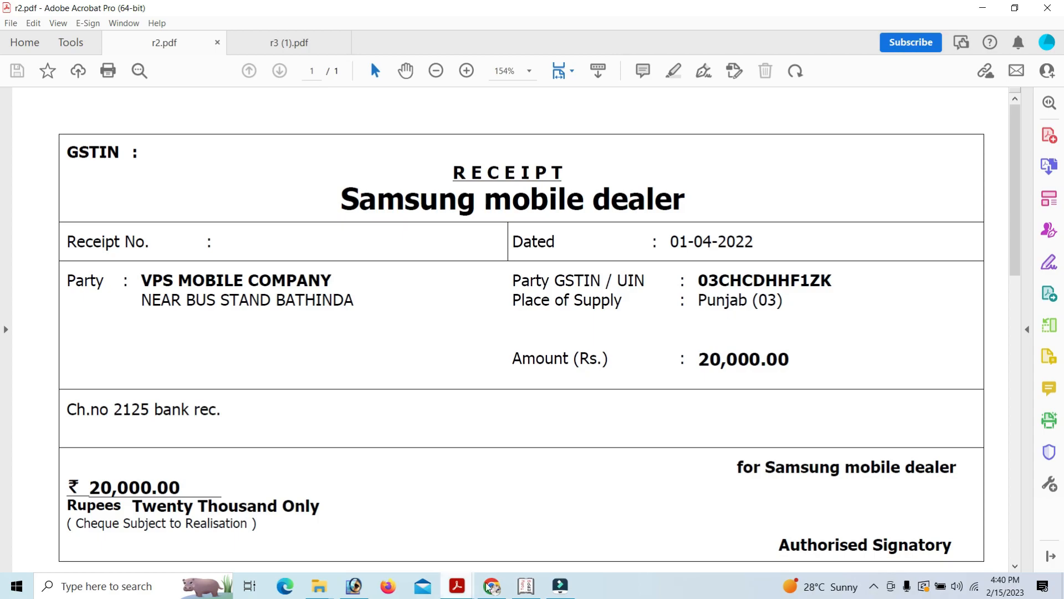
pyautogui.click(526, 587)
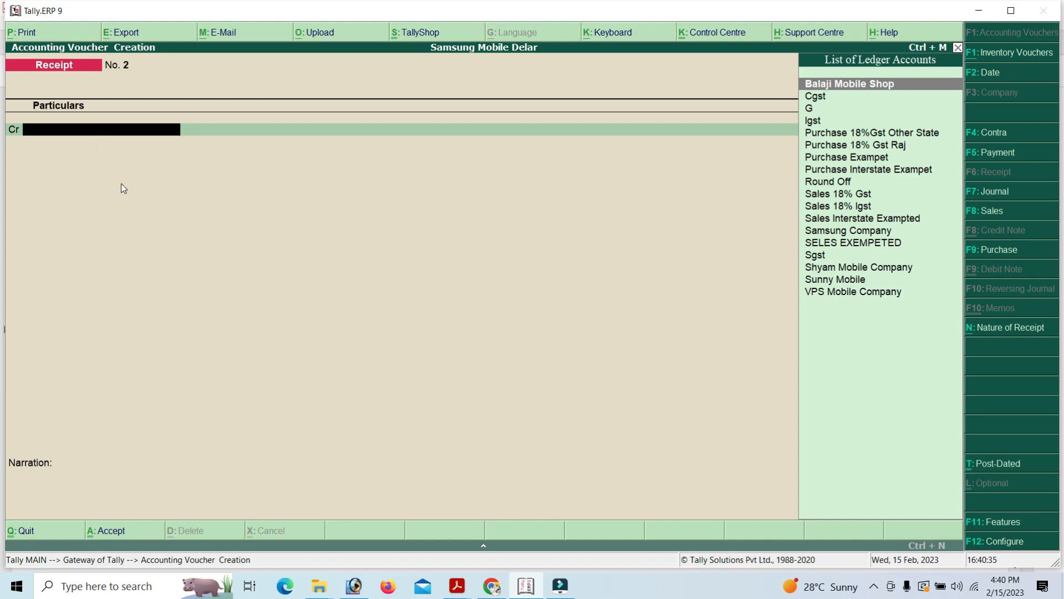
pyautogui.write('Vp')
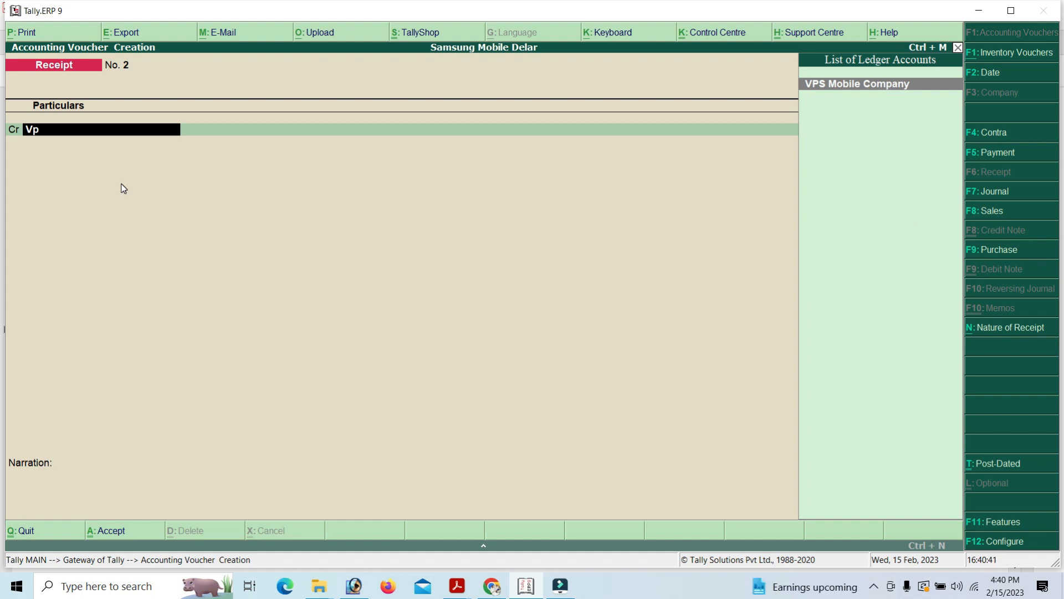
pyautogui.press('Return')
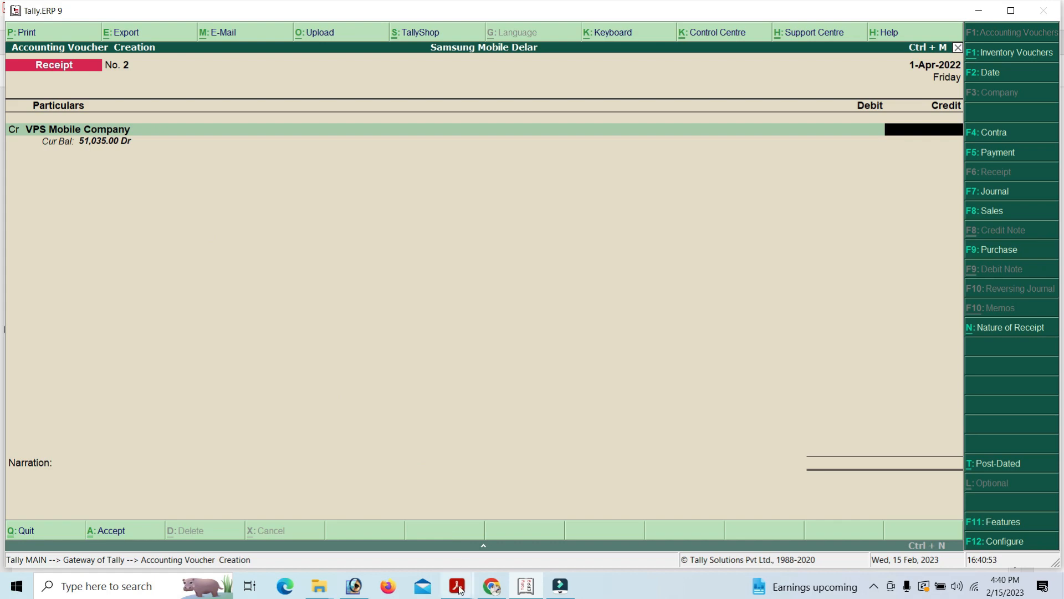
# Step: Check the amount against r2.pdf in Adobe Acrobat and, back in Tally.ERP 9, set VPS Mobile Company's credit to 20,000.00
pyautogui.moveTo(459, 589)
pyautogui.click(438, 540)
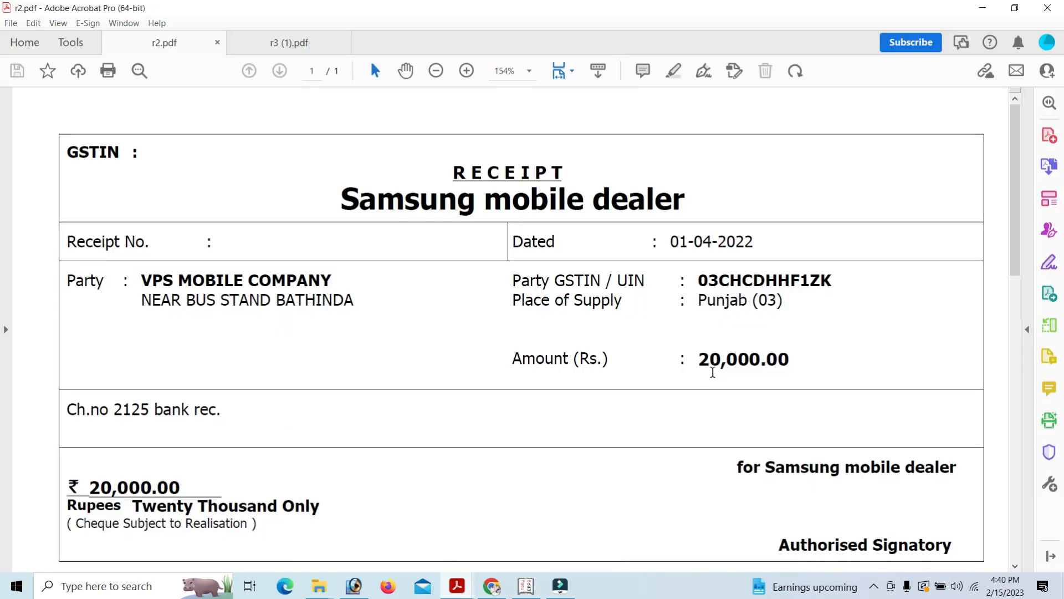
pyautogui.click(526, 586)
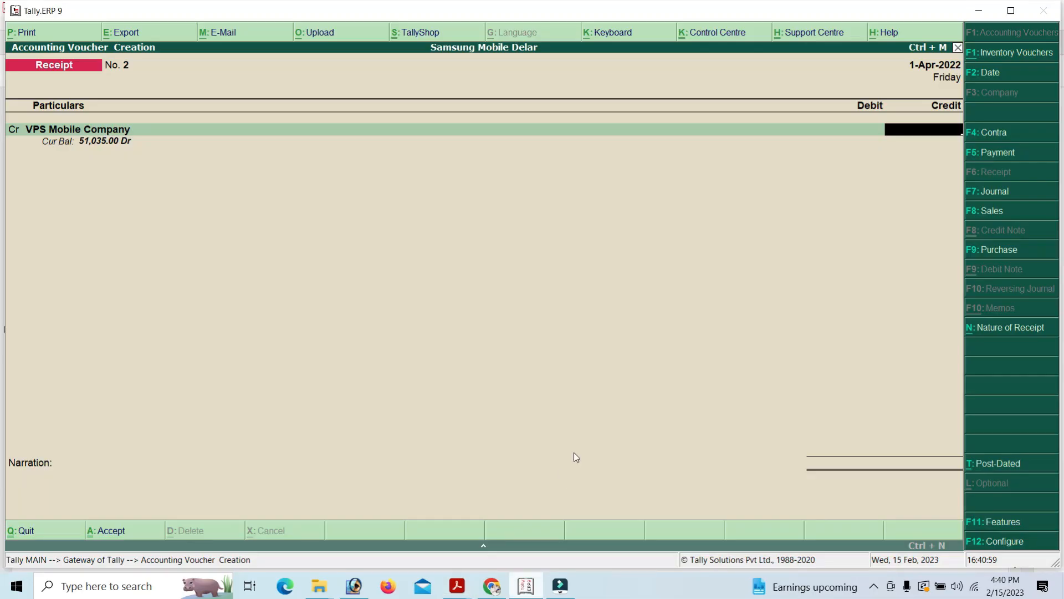
pyautogui.write('20000')
pyautogui.press('Return')
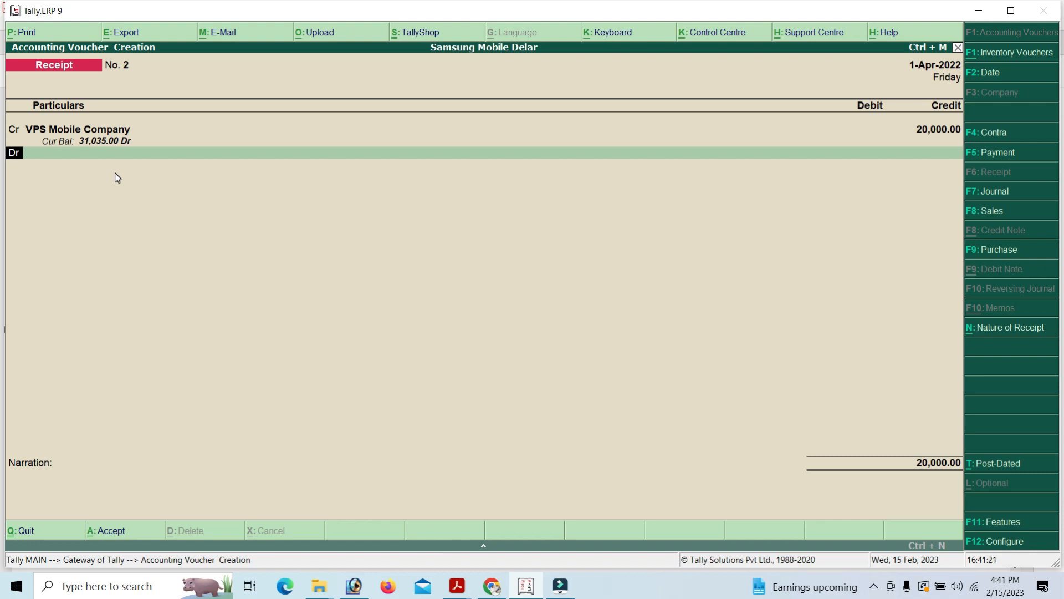
# Step: Start a new ledger from the voucher's debit line and name it SBI Bank Account
pyautogui.press('Return')
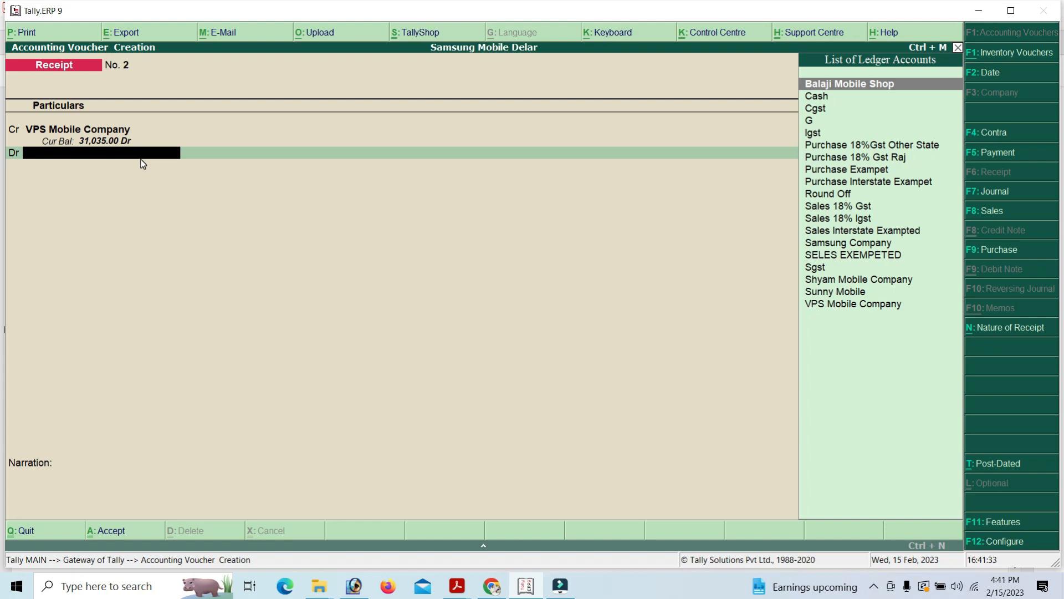
pyautogui.write('S')
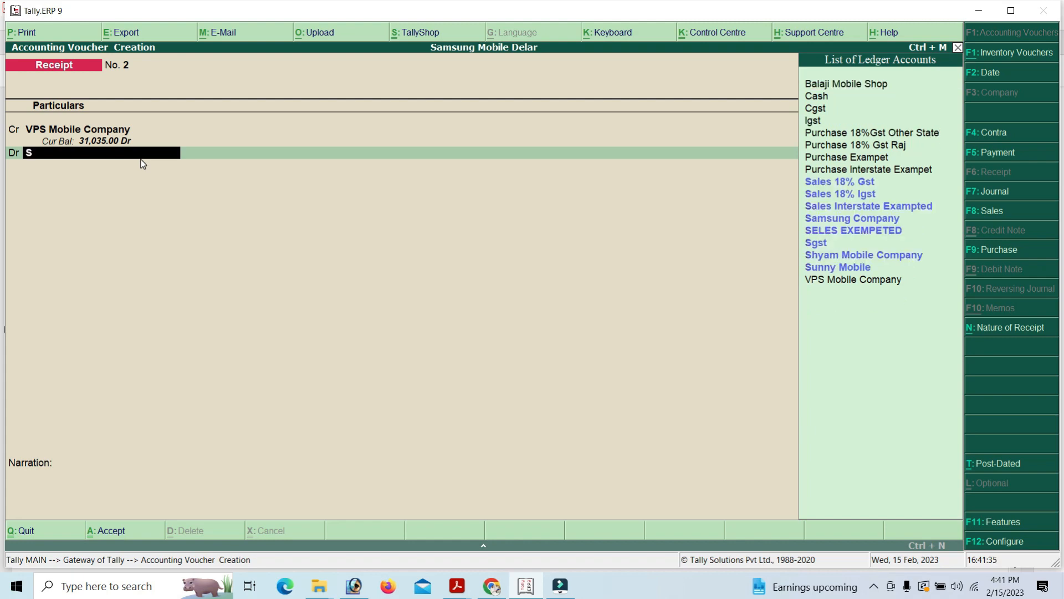
pyautogui.press('Return')
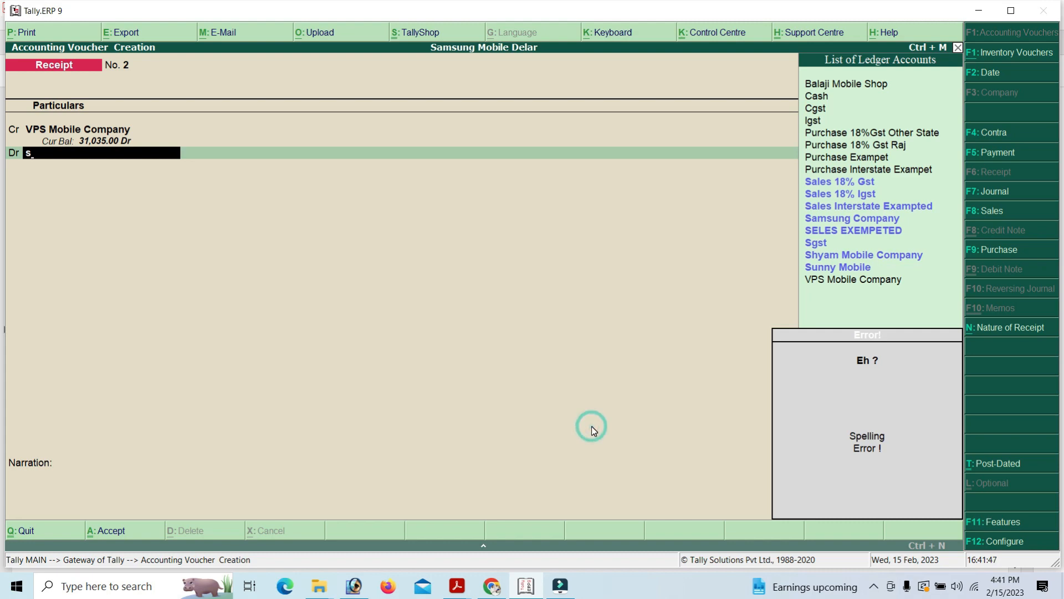
pyautogui.click(591, 431)
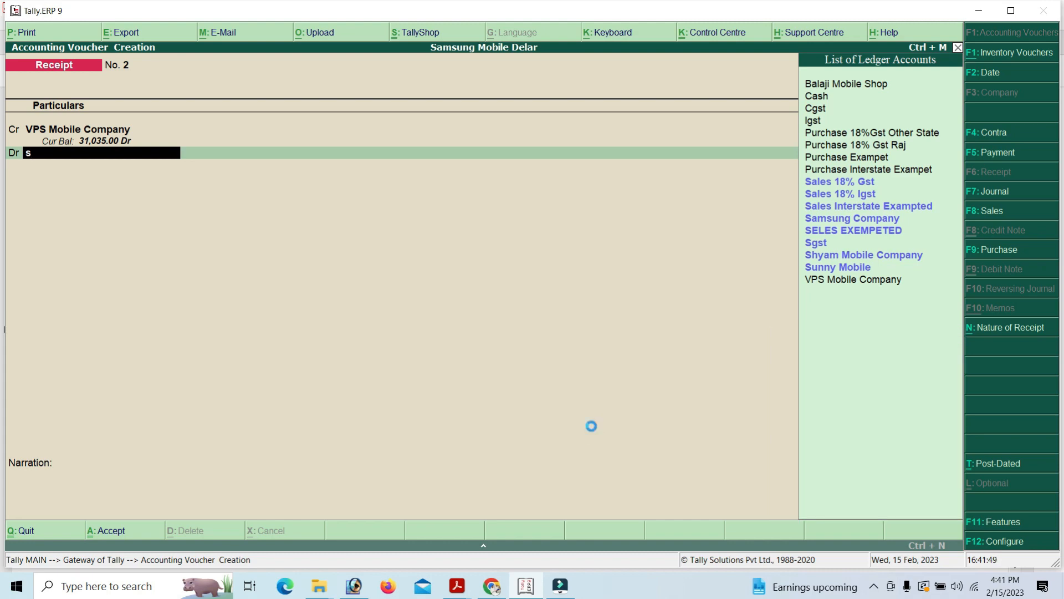
pyautogui.hotkey('alt', 'c')
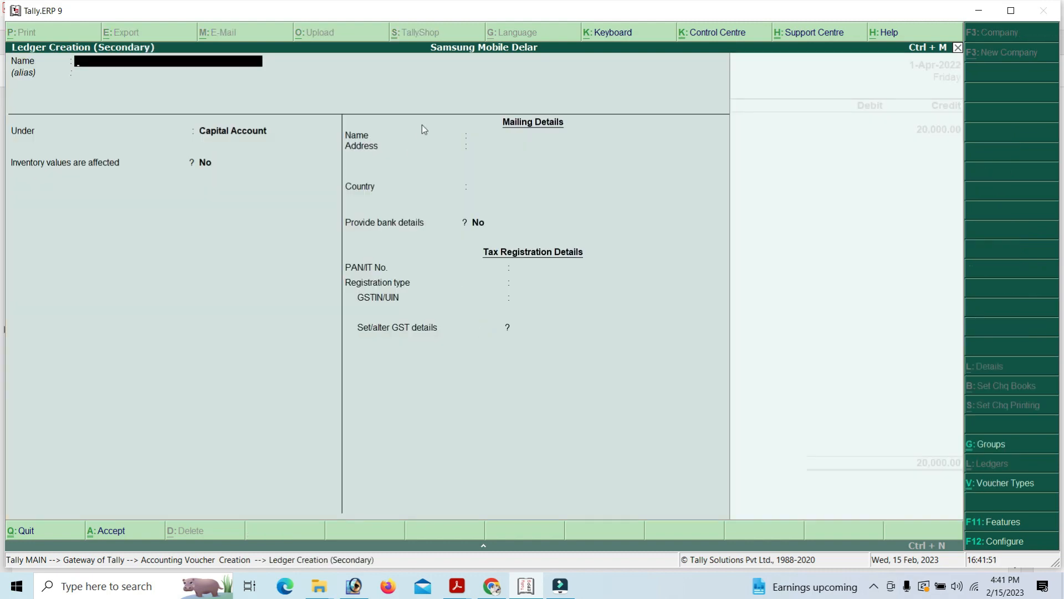
pyautogui.click(183, 64)
pyautogui.write('SBI Bank')
pyautogui.press('Return')
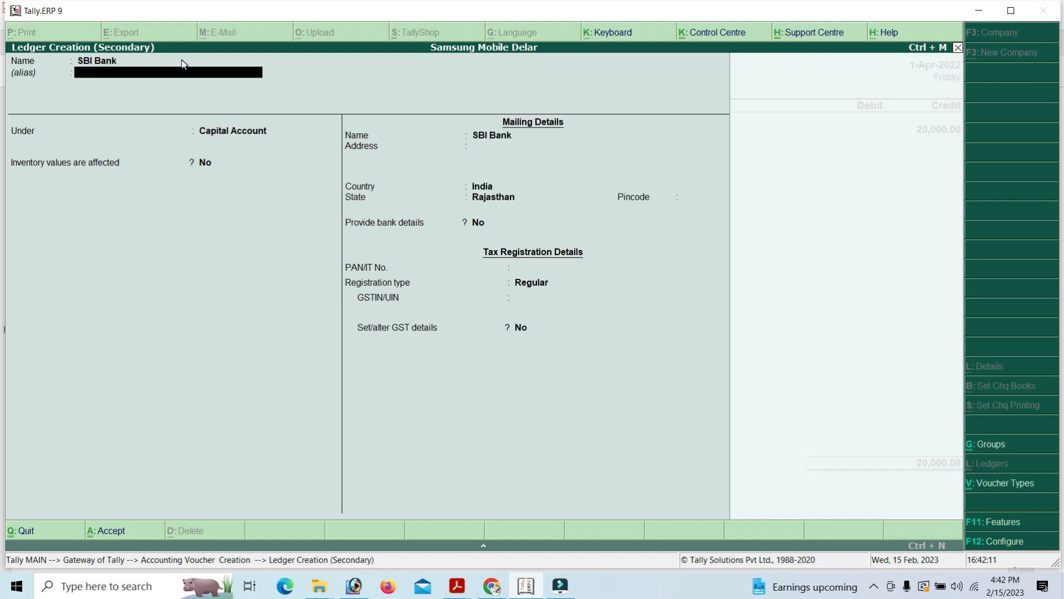
pyautogui.press('BackSpace')
pyautogui.write('S')
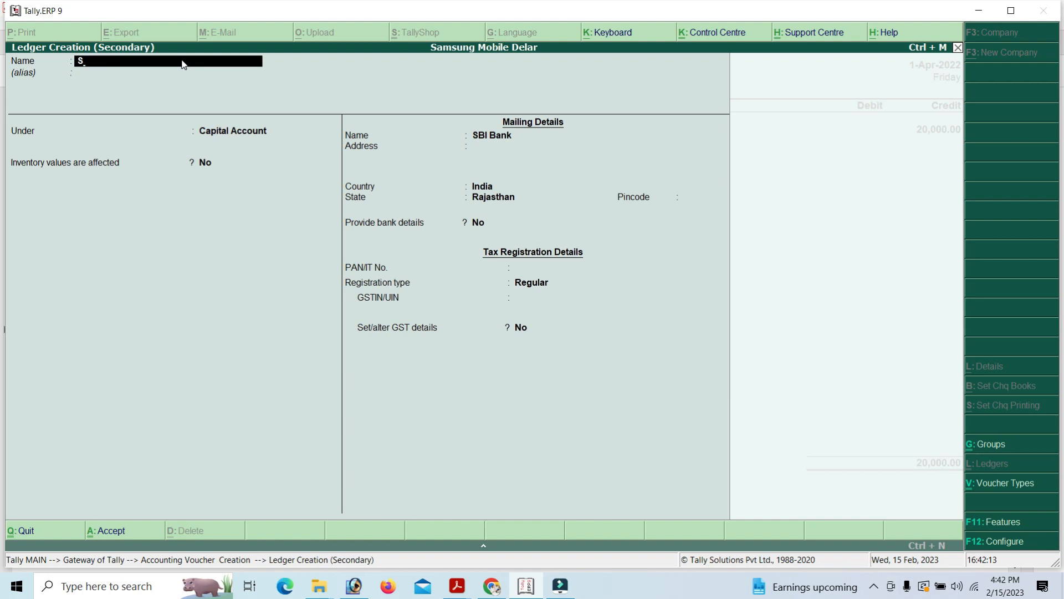
pyautogui.write('BI Bank Account')
pyautogui.press('Return')
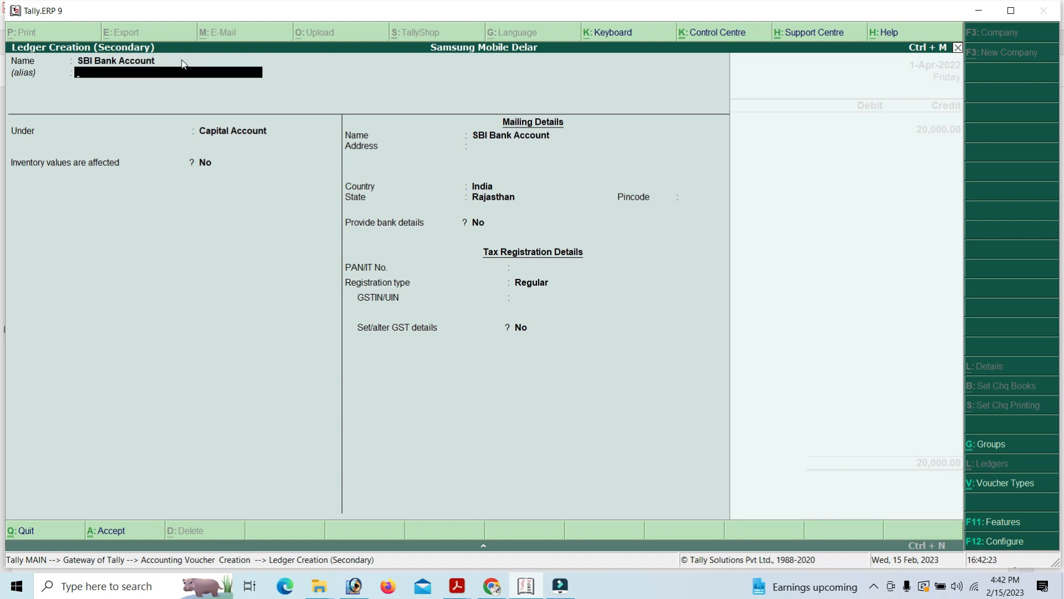
# Step: Leave the new ledger's alias empty and place it under the Bank Accounts group
pyautogui.press('Return')
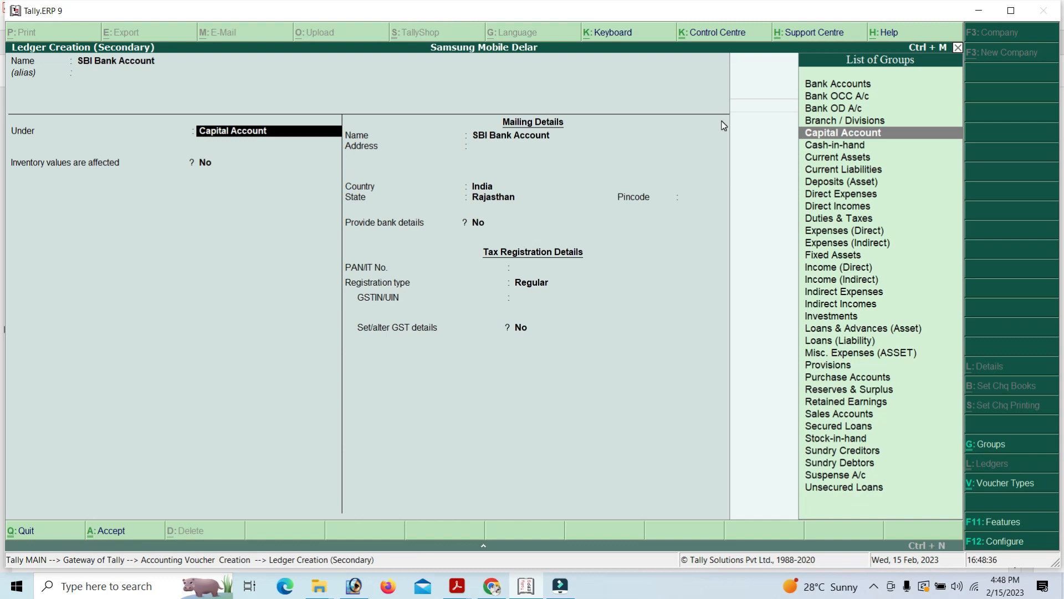
pyautogui.write('Bank')
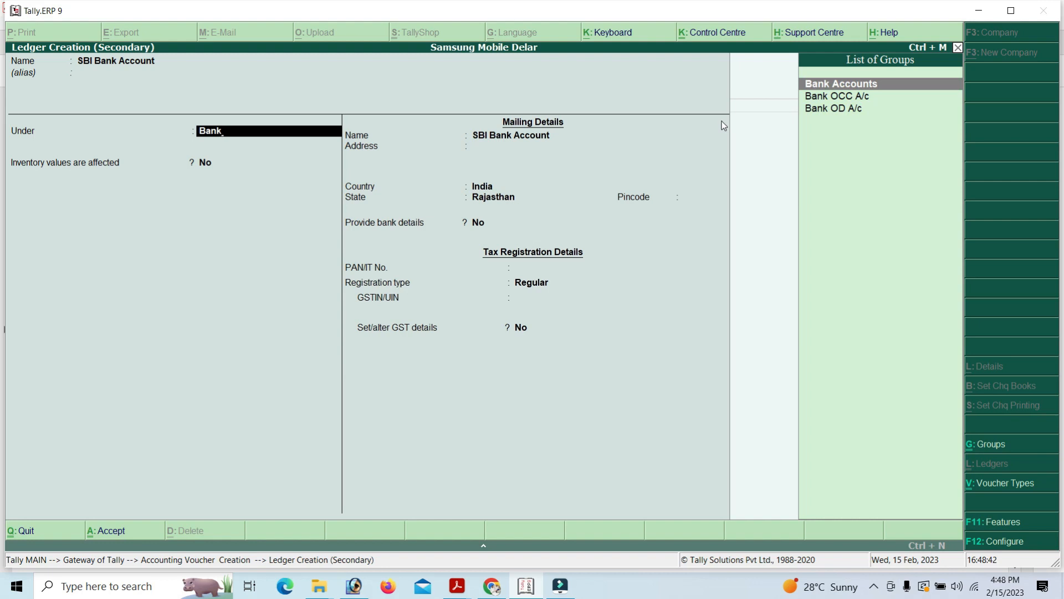
pyautogui.press('Return')
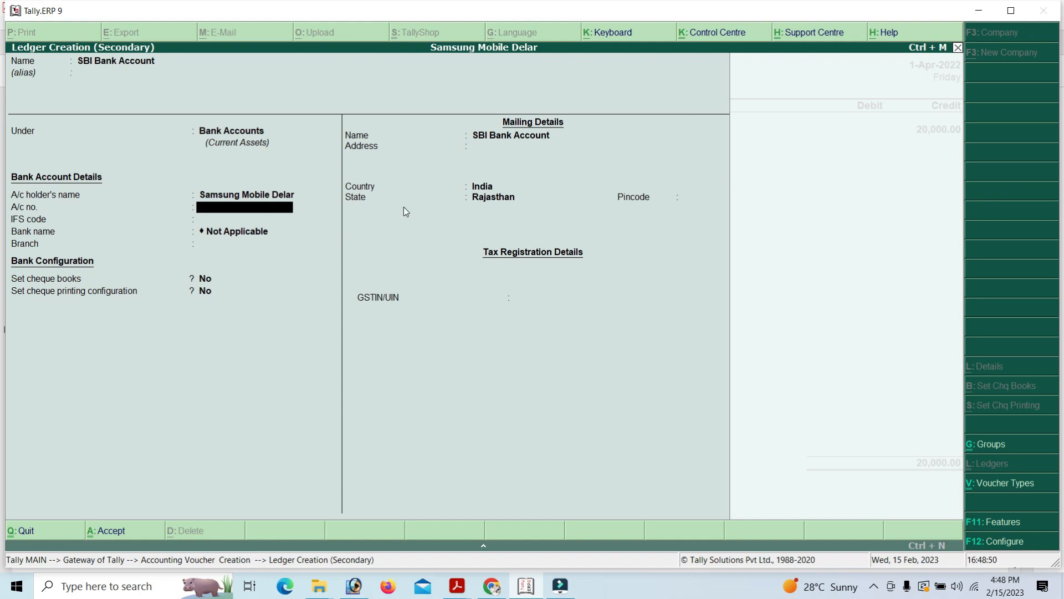
# Step: Fill in the bank ledger's account number and IFS code 0000, keeping the bank name Not Applicable and the branch empty
pyautogui.write('xyz')
pyautogui.press('Return')
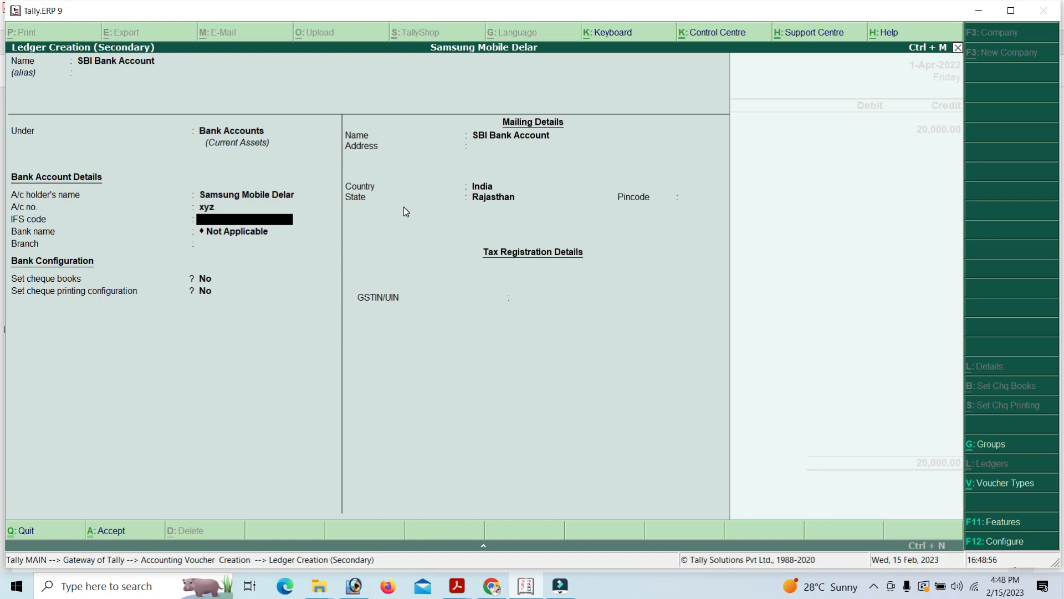
pyautogui.write('0000')
pyautogui.press('Return')
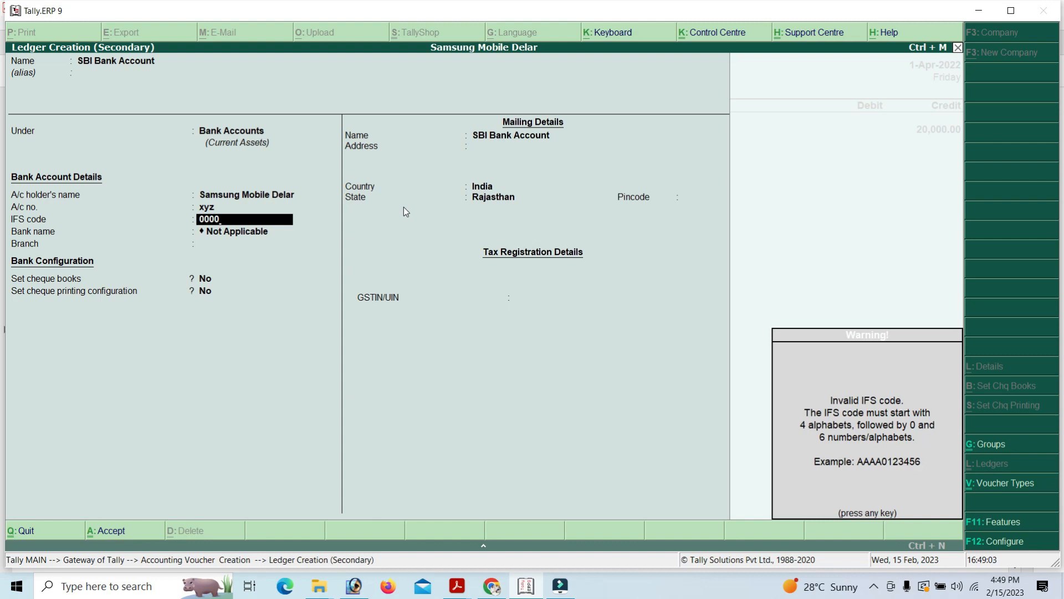
pyautogui.press('Return')
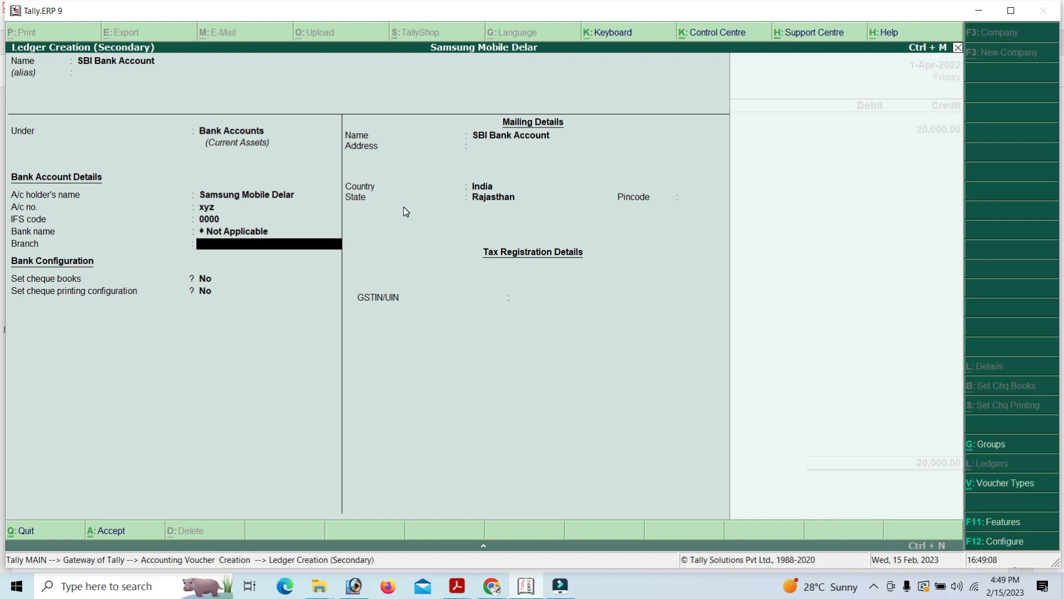
pyautogui.press('Return')
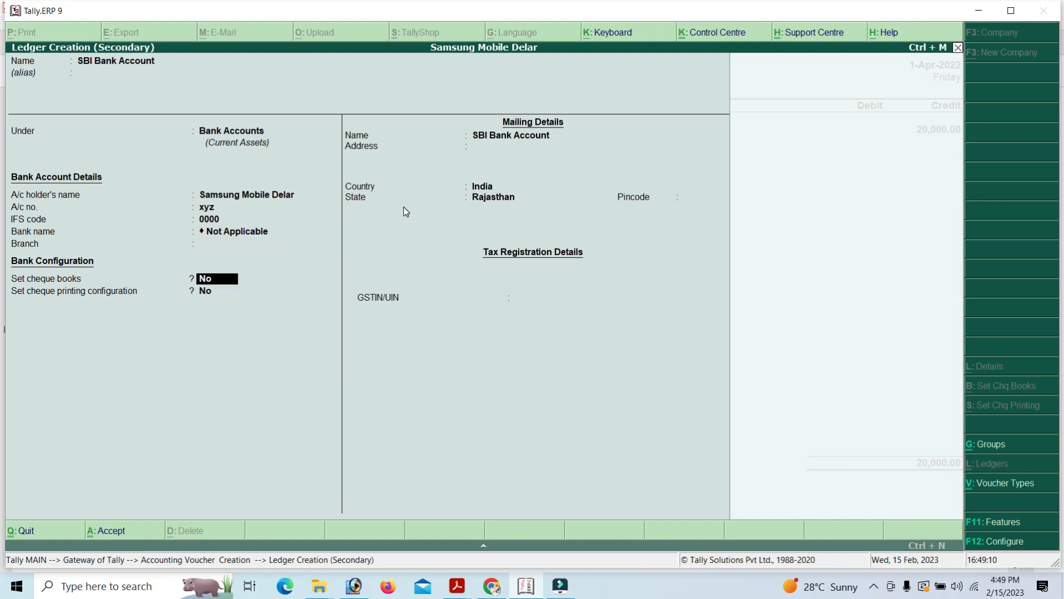
# Step: Keep the default cheque, mailing and tax settings, leave GSTIN/UIN blank, and save the SBI Bank Account ledger
pyautogui.press('Return')
pyautogui.press('Return')
pyautogui.press('Return')
pyautogui.press('Return')
pyautogui.press('Return')
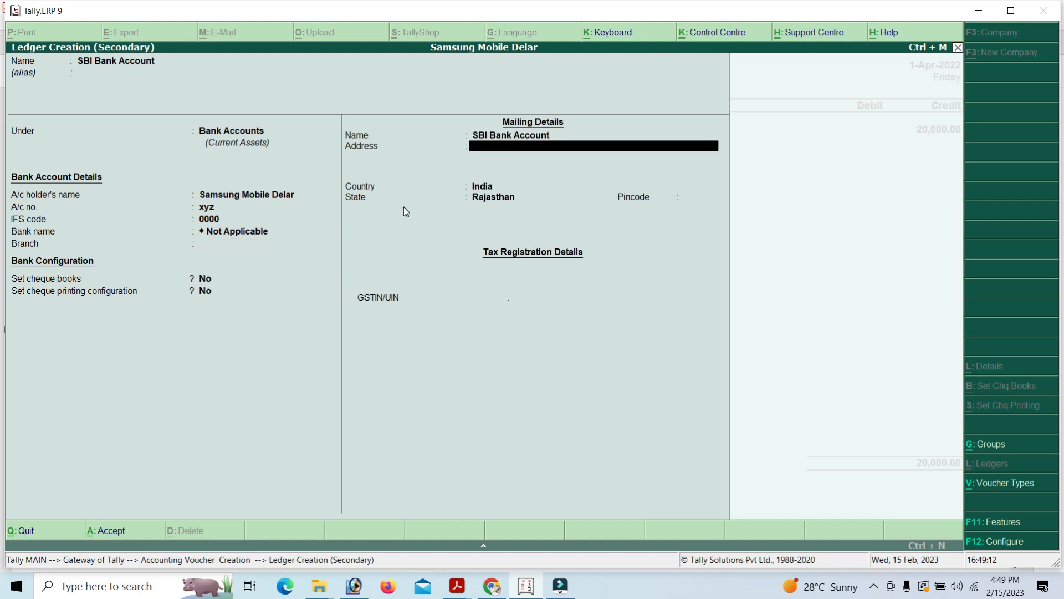
pyautogui.press('Return')
pyautogui.press('Return')
pyautogui.press('Return')
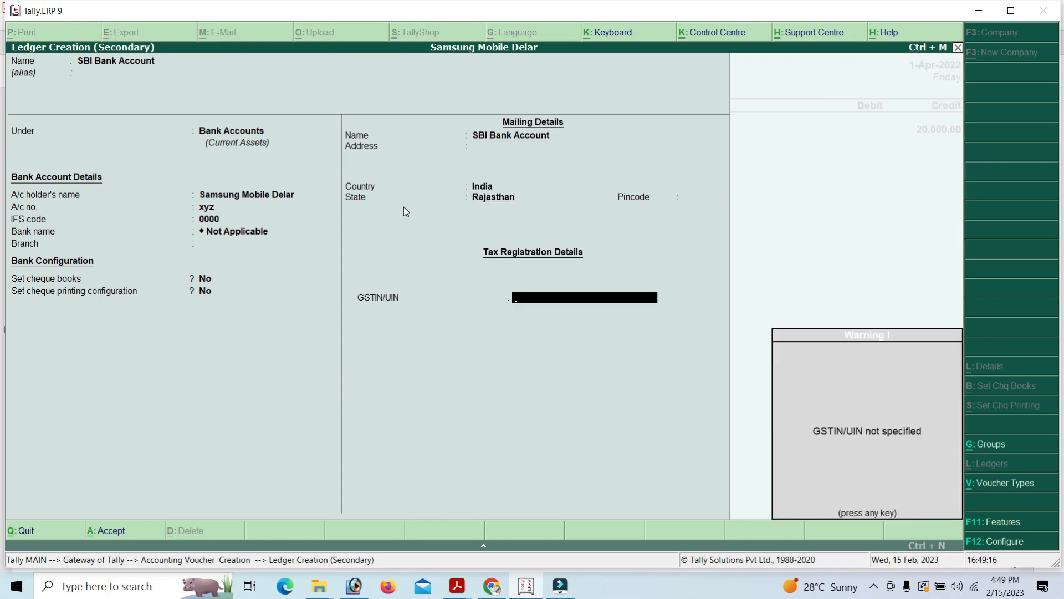
pyautogui.press('Return')
pyautogui.press('Return')
pyautogui.press('Return')
pyautogui.press('Return')
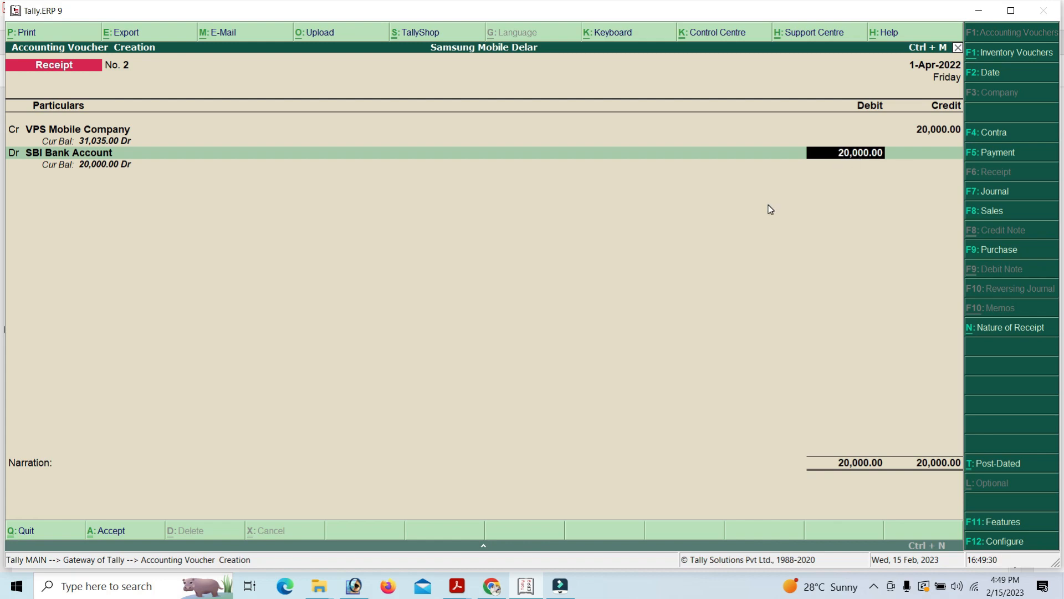
# Step: Debit SBI Bank Account with 20,000.00 as Cheque/DD without instrument number or bank, and save the voucher without a narration
pyautogui.press('Return')
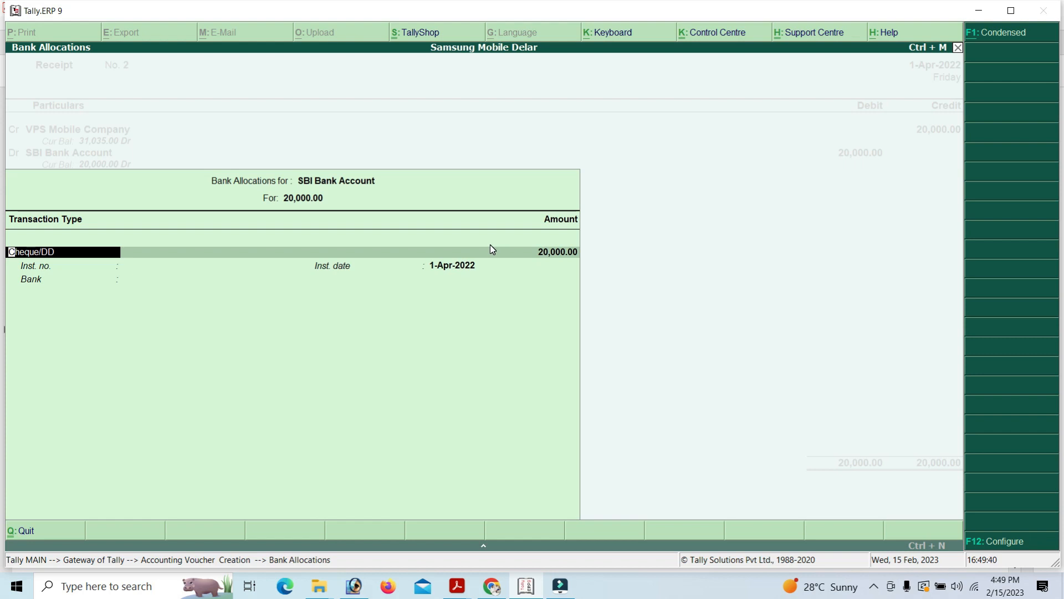
pyautogui.press('Return')
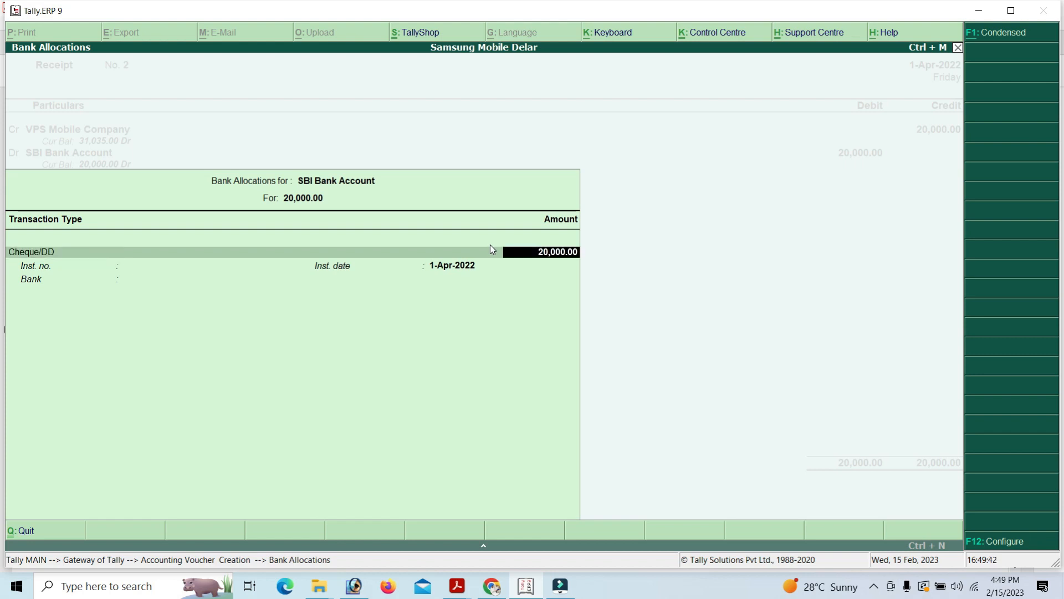
pyautogui.press('Return')
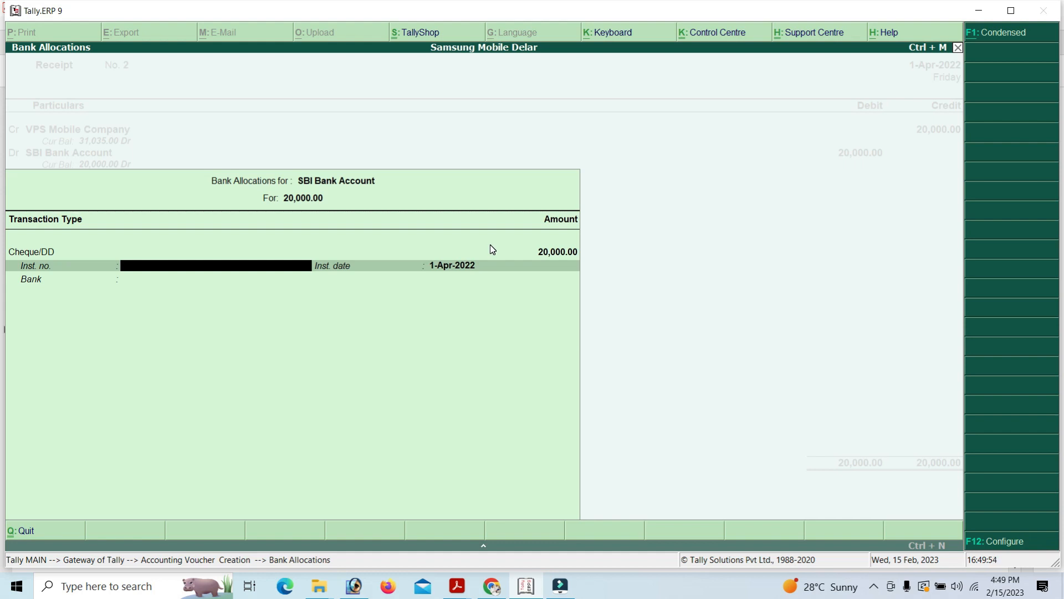
pyautogui.press('Return')
pyautogui.press('Return')
pyautogui.press('Return')
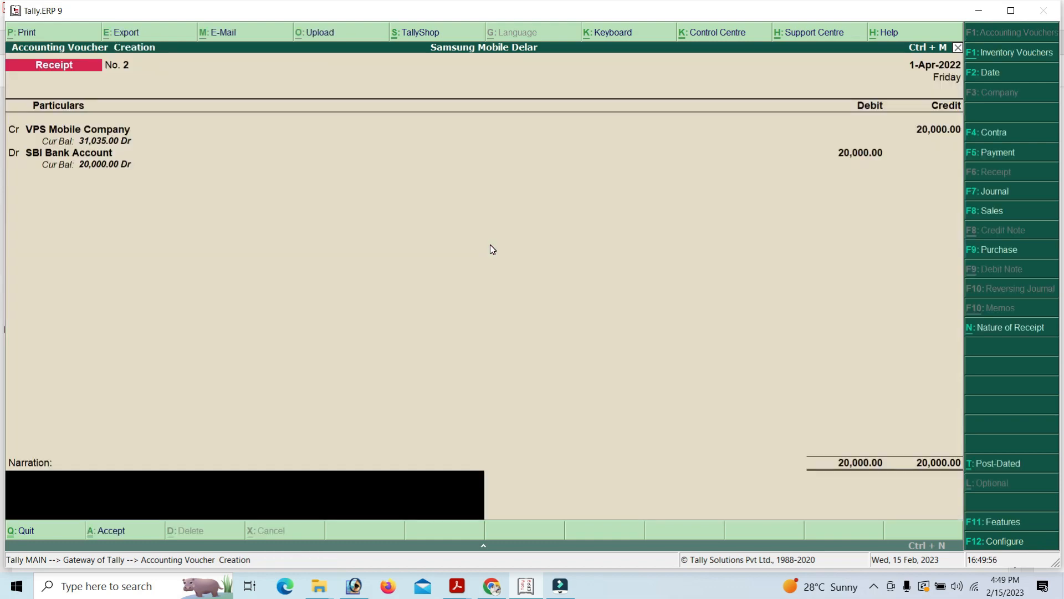
pyautogui.press('Return')
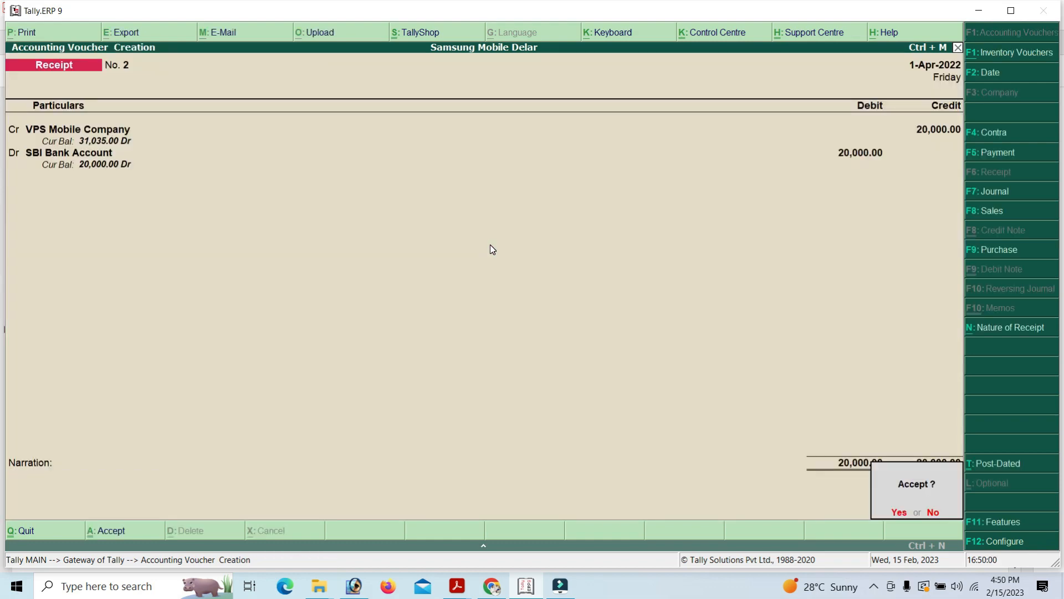
pyautogui.press('Return')
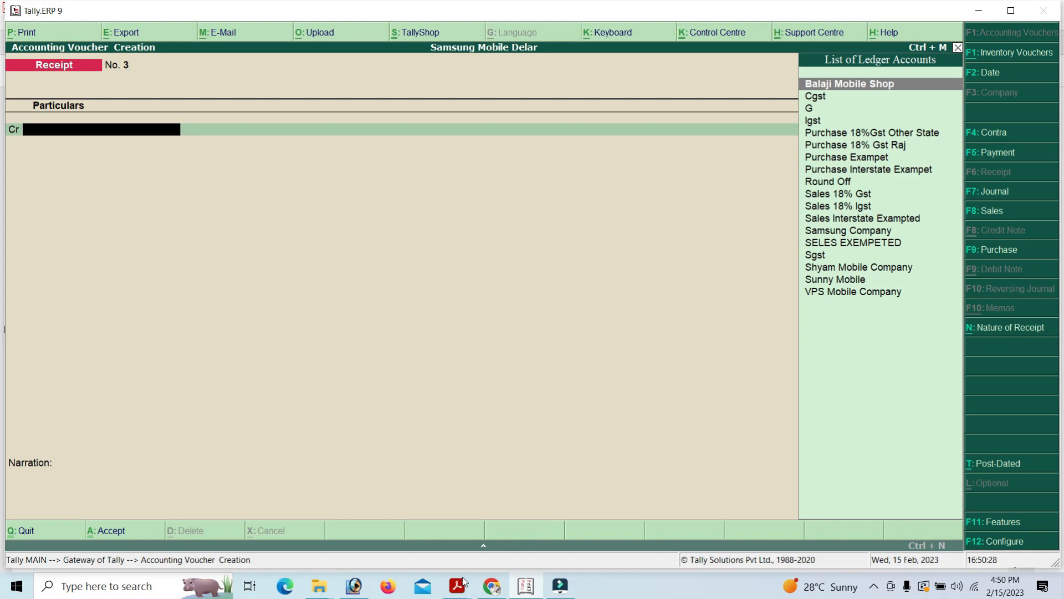
# Step: Consult the r3 (1).pdf receipt in Adobe Acrobat for the party, amount and payment mode, and return to Tally.ERP 9
pyautogui.moveTo(457, 586)
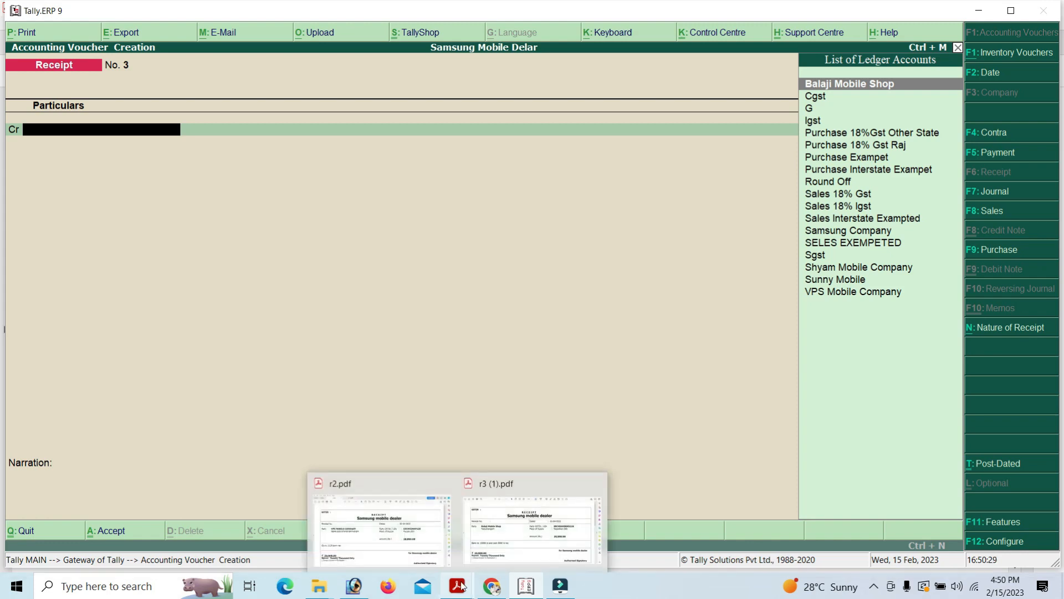
pyautogui.click(506, 536)
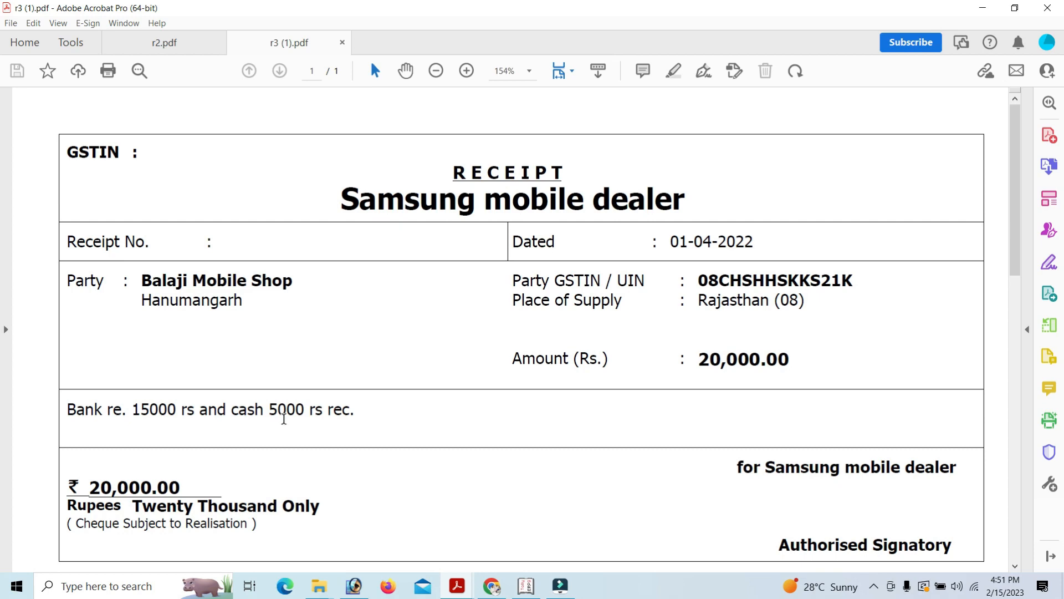
pyautogui.click(530, 585)
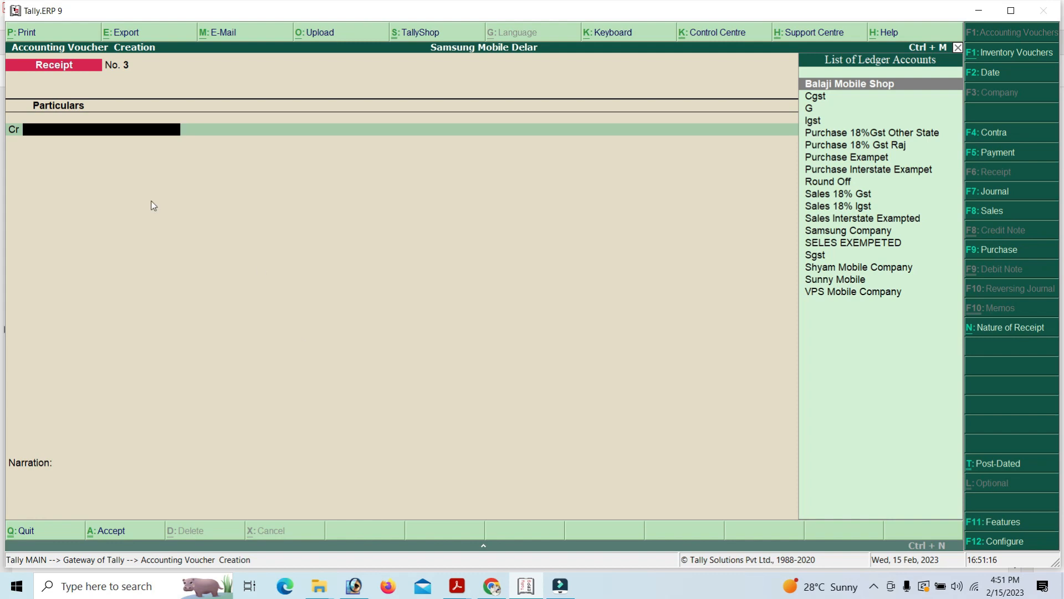
# Step: Credit Balaji Mobile Shop with 20,000.00 in the new receipt voucher
pyautogui.write('Bal')
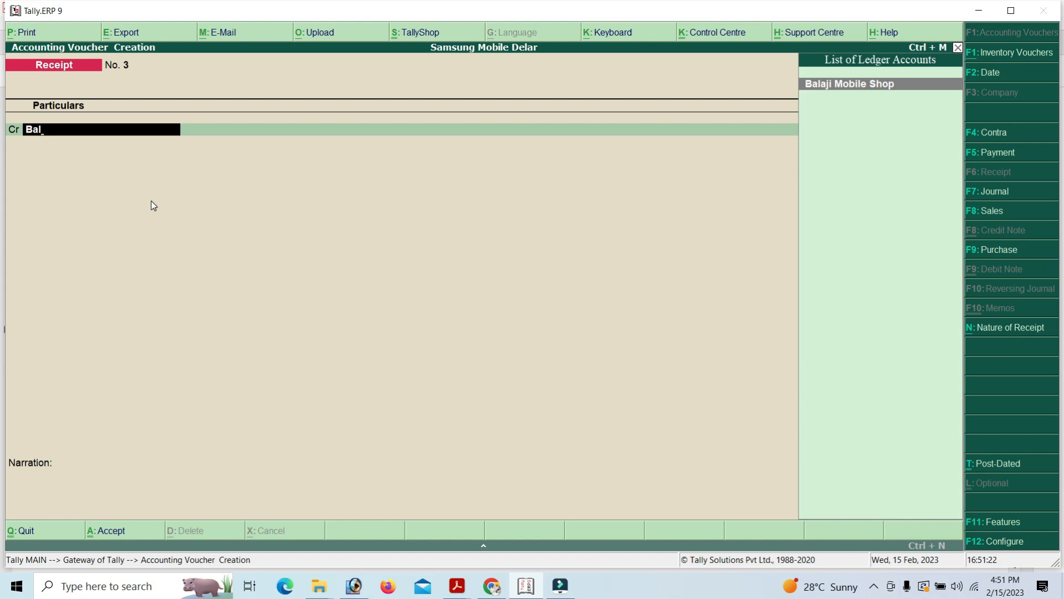
pyautogui.press('Return')
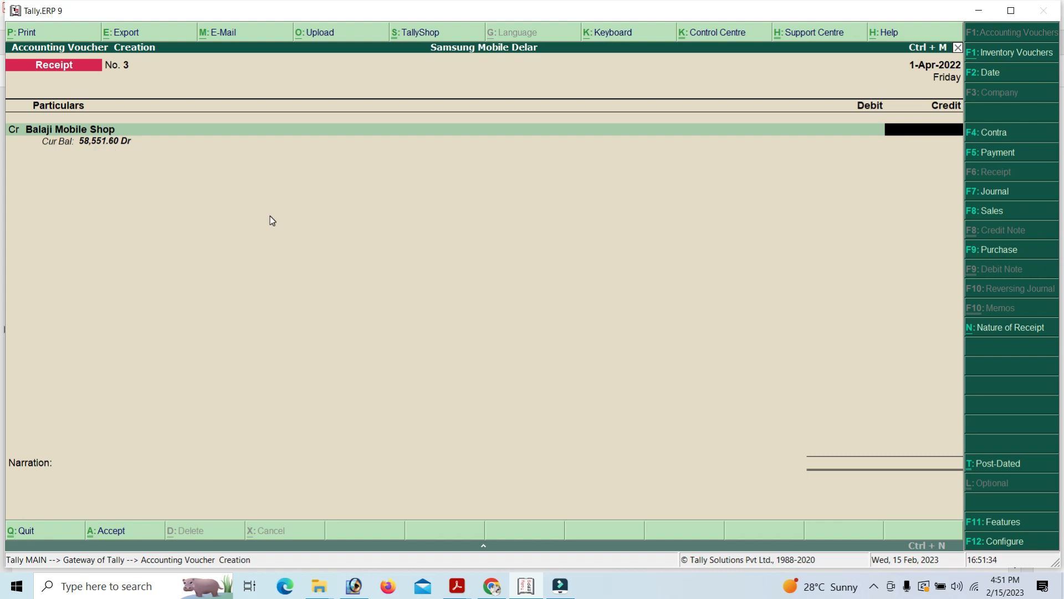
pyautogui.write('20000')
pyautogui.press('Return')
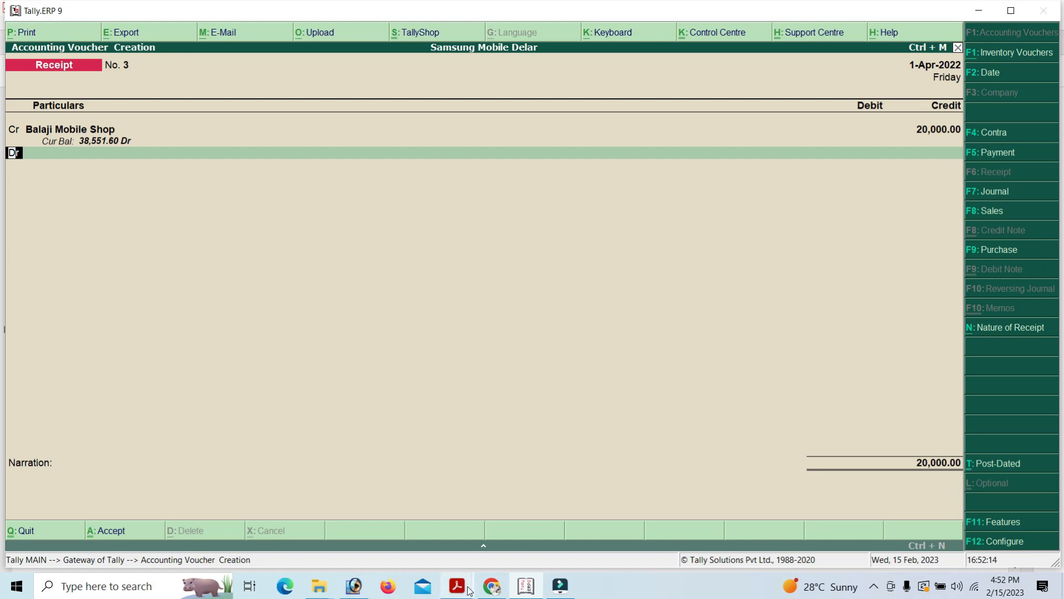
# Step: Check the cash and bank split in r3 (1).pdf in Adobe Acrobat, and debit Cash with 5,000.00 back in Tally.ERP 9
pyautogui.moveTo(474, 580)
pyautogui.click(497, 548)
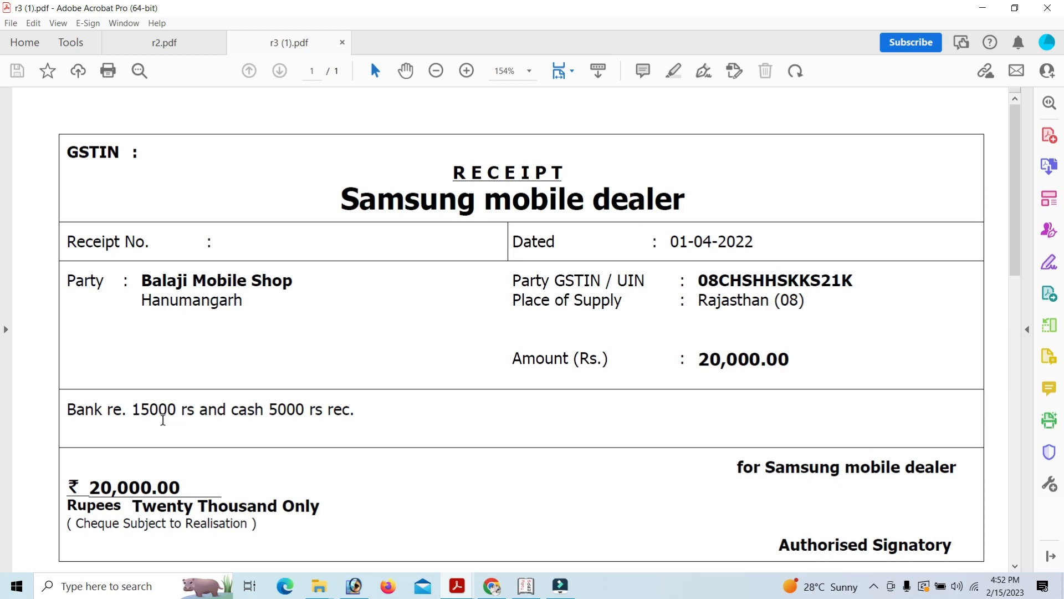
pyautogui.click(527, 586)
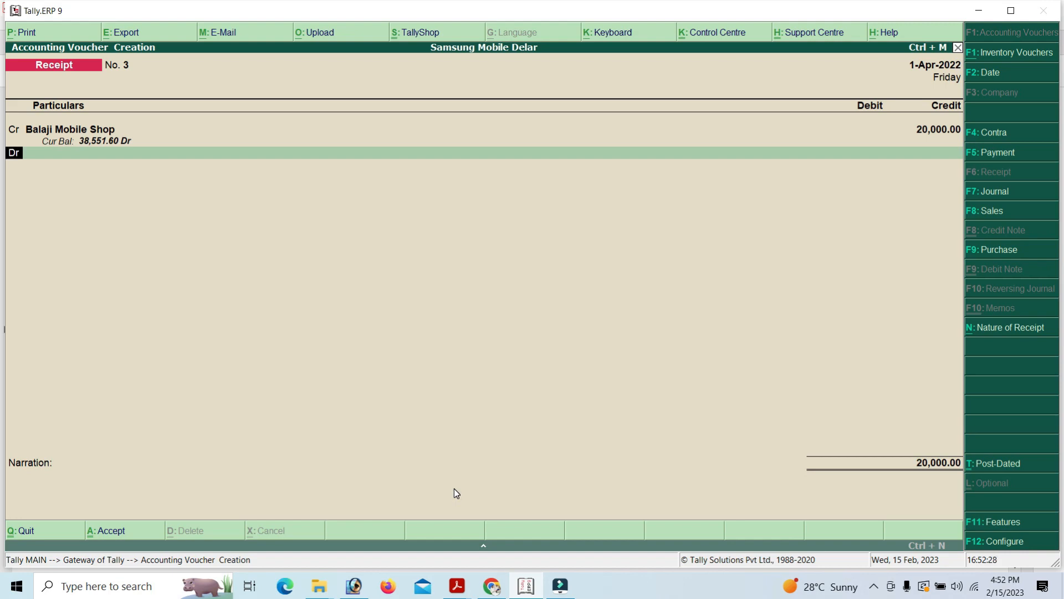
pyautogui.press('Return')
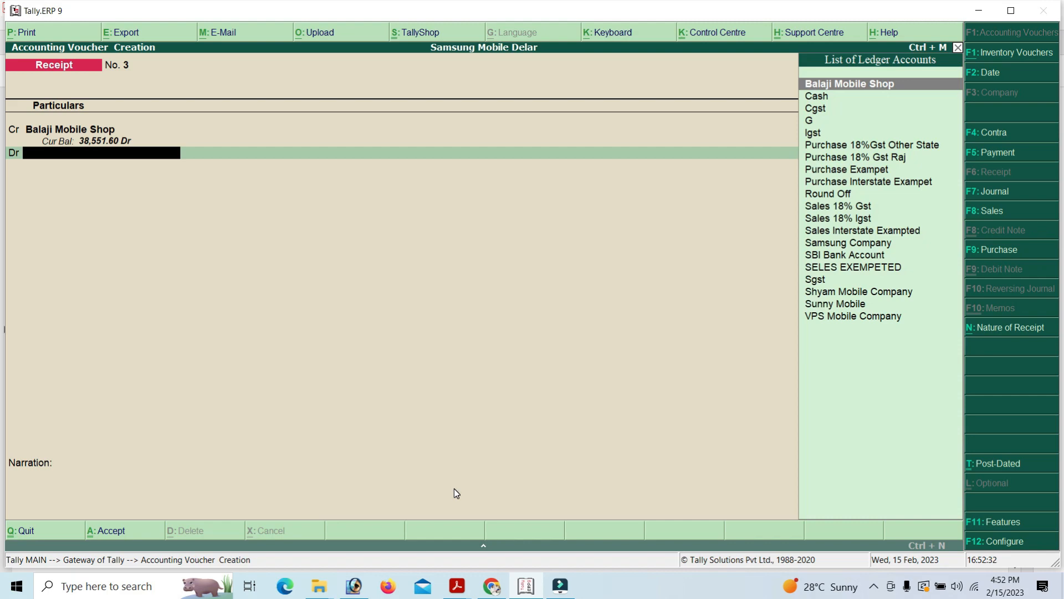
pyautogui.write('Cash')
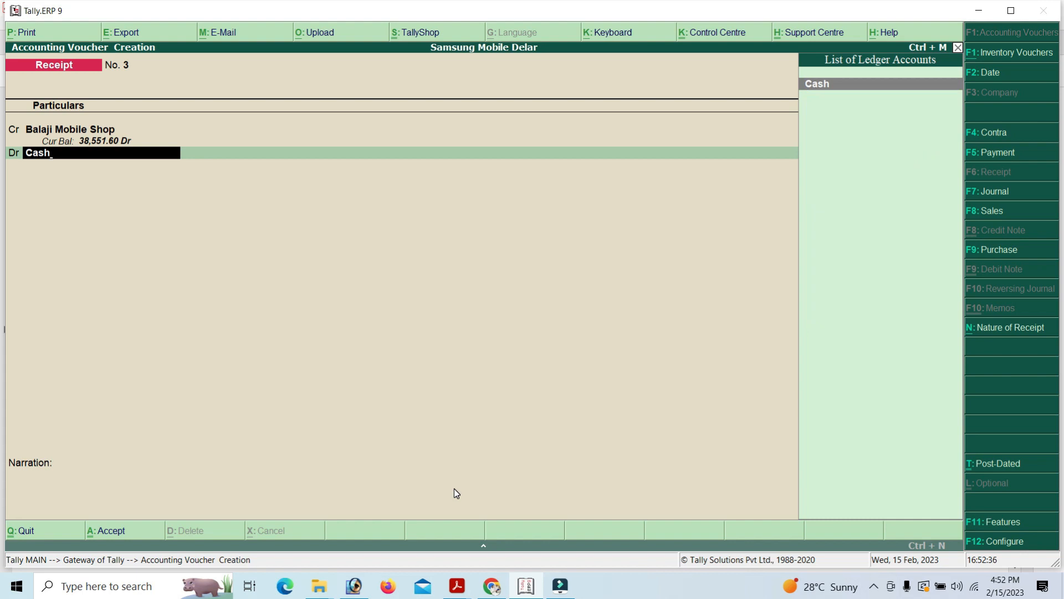
pyautogui.press('Return')
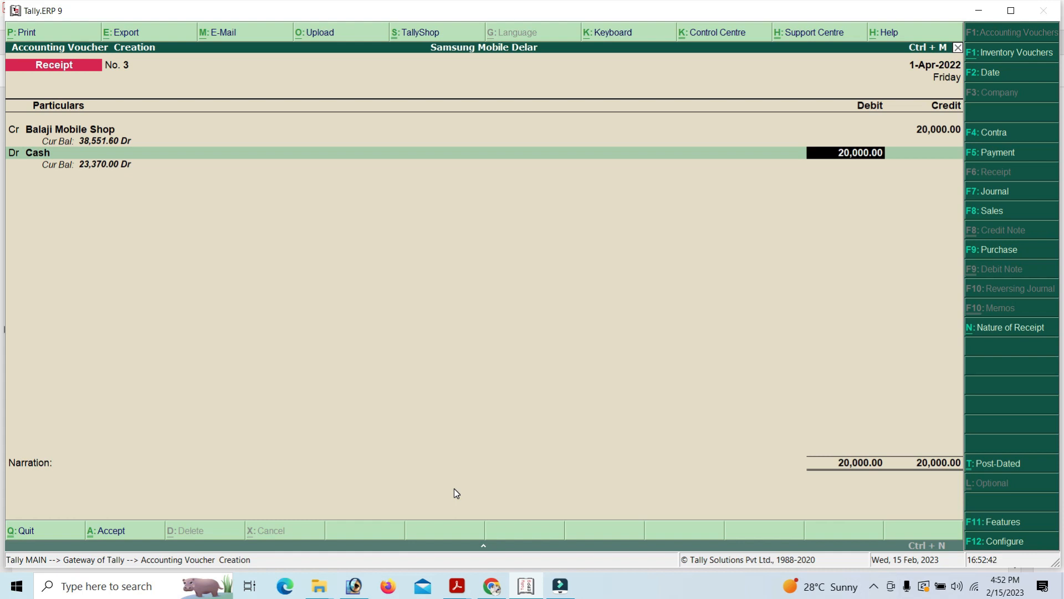
pyautogui.write('5000')
pyautogui.press('Return')
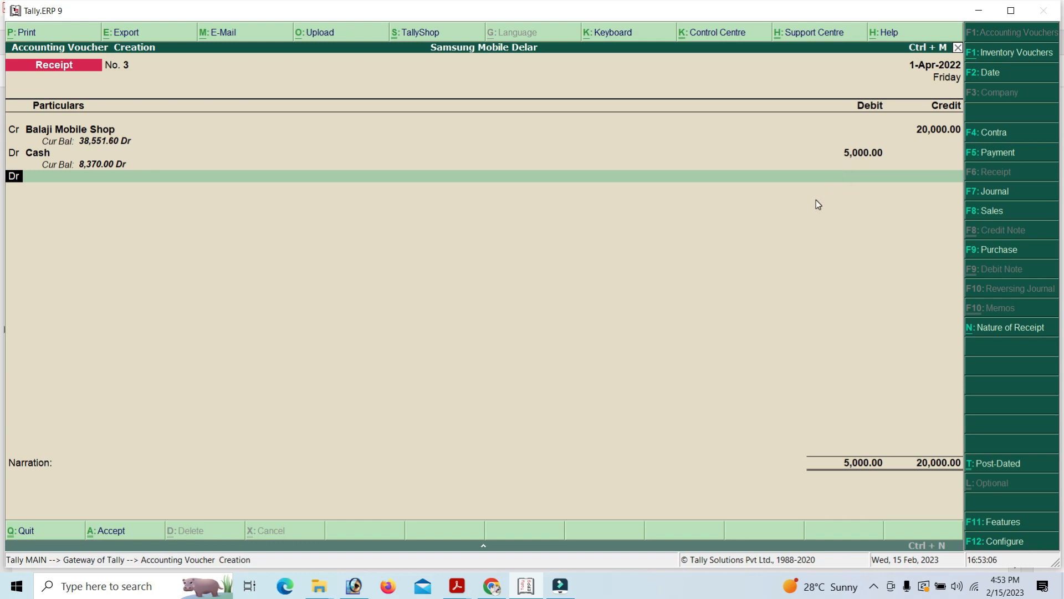
# Step: Debit SBI Bank Account with 15,000.00 as Cheque/DD, leaving instrument number and bank empty, and save the receipt voucher without a narration
pyautogui.press('Return')
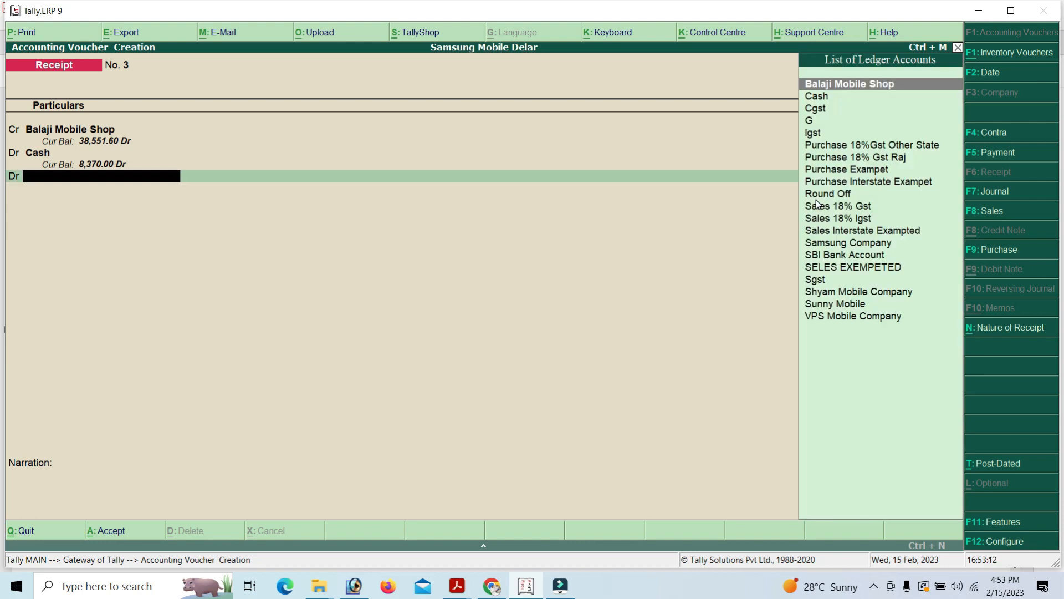
pyautogui.write('Sbi')
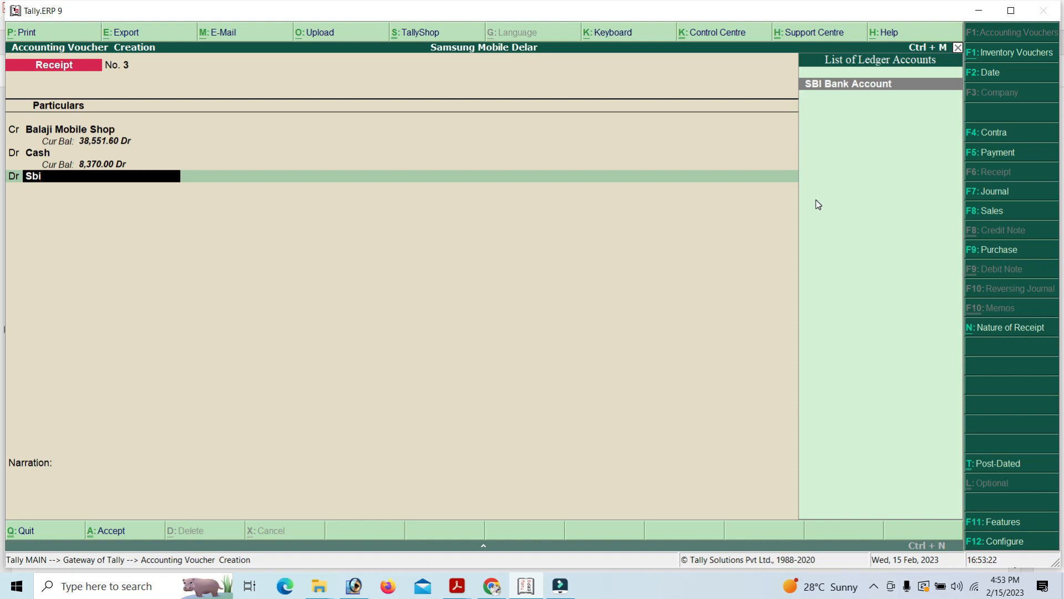
pyautogui.press('Return')
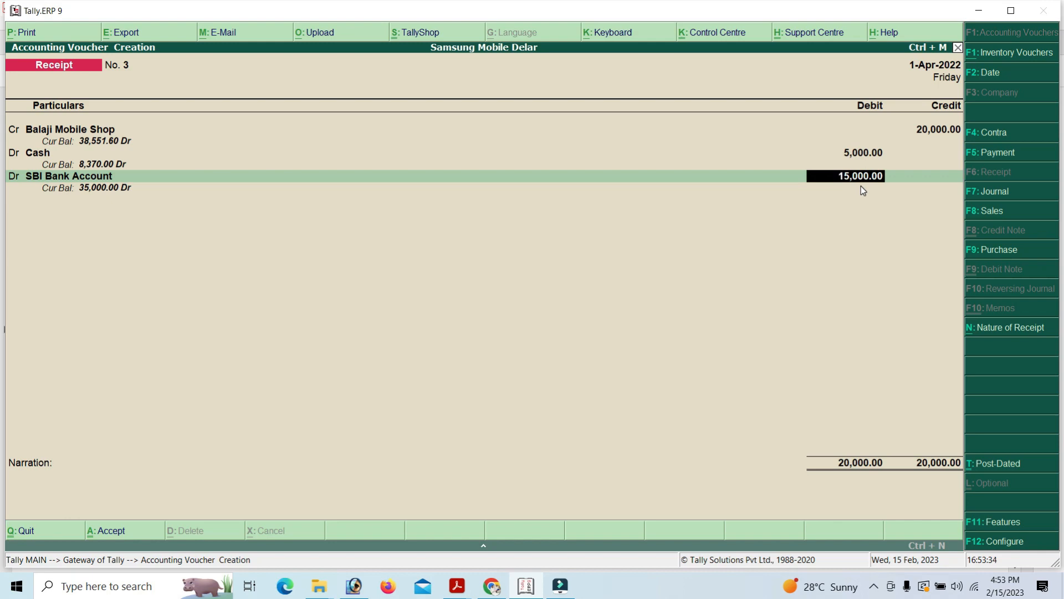
pyautogui.press('Return')
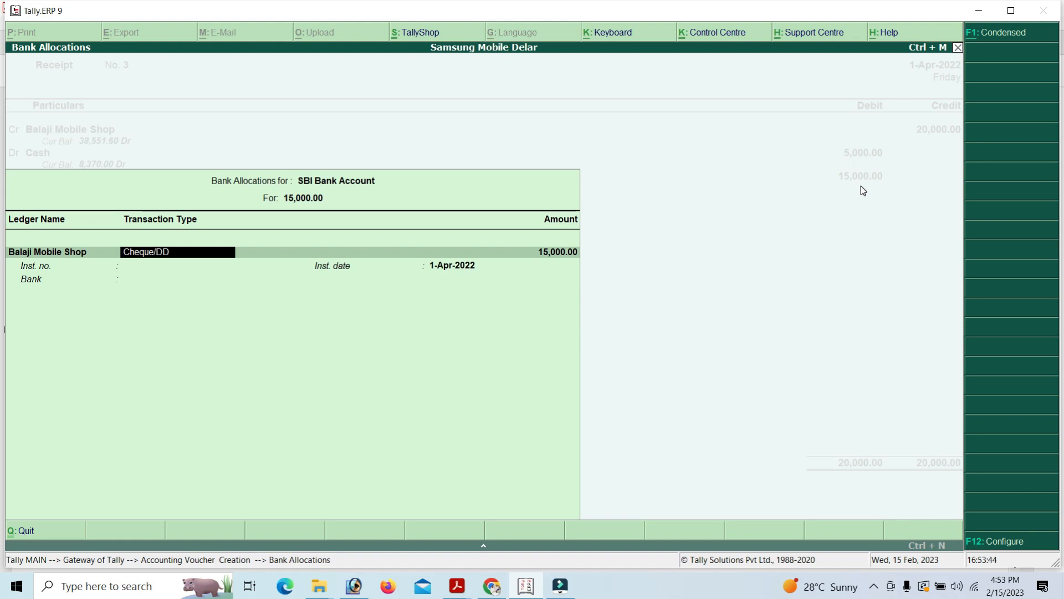
pyautogui.press('Return')
pyautogui.press('Return')
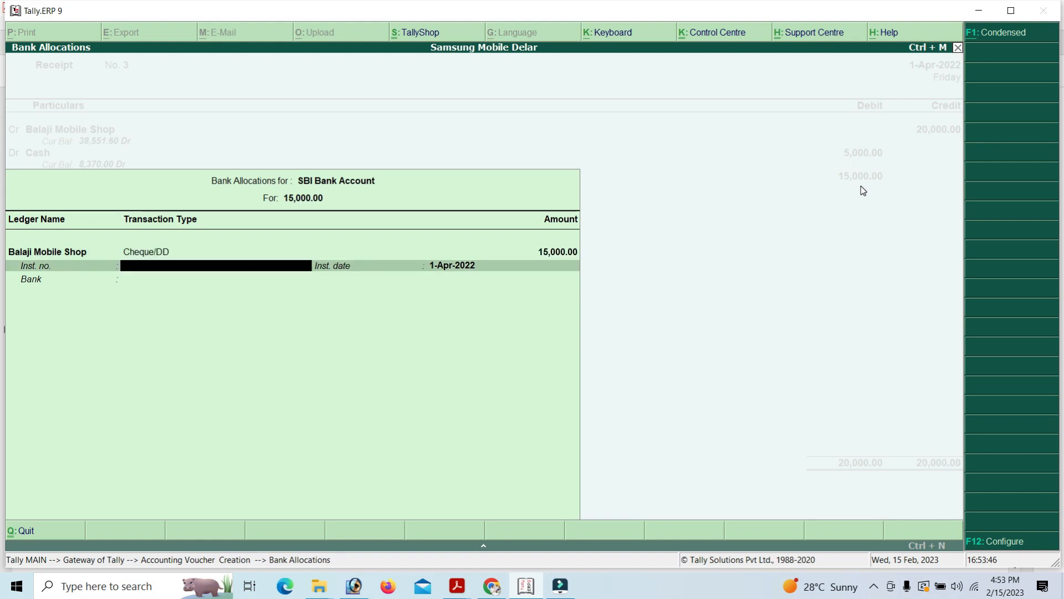
pyautogui.press('Return')
pyautogui.press('Return')
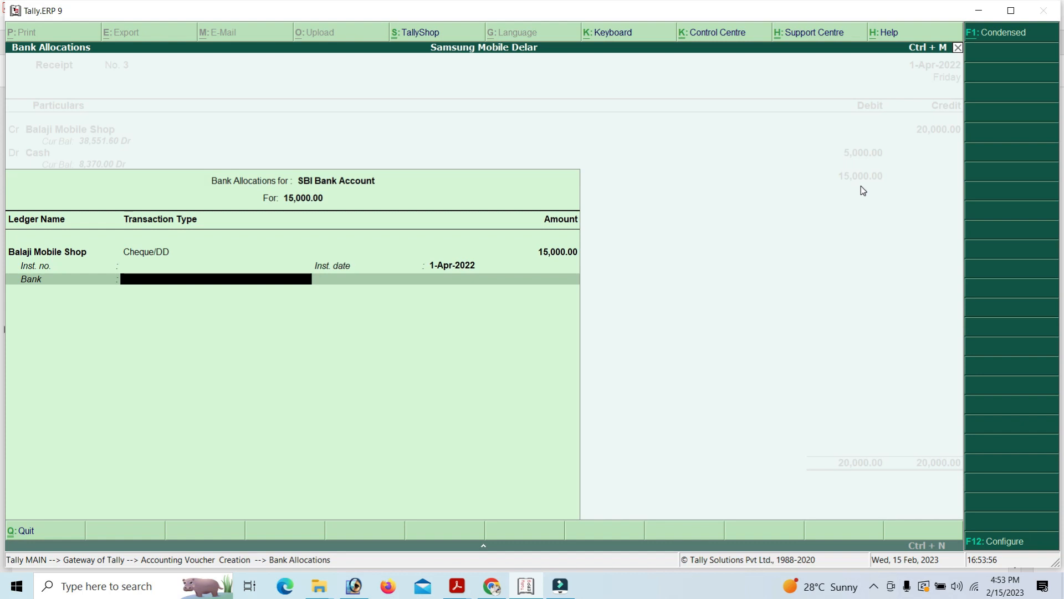
pyautogui.press('Return')
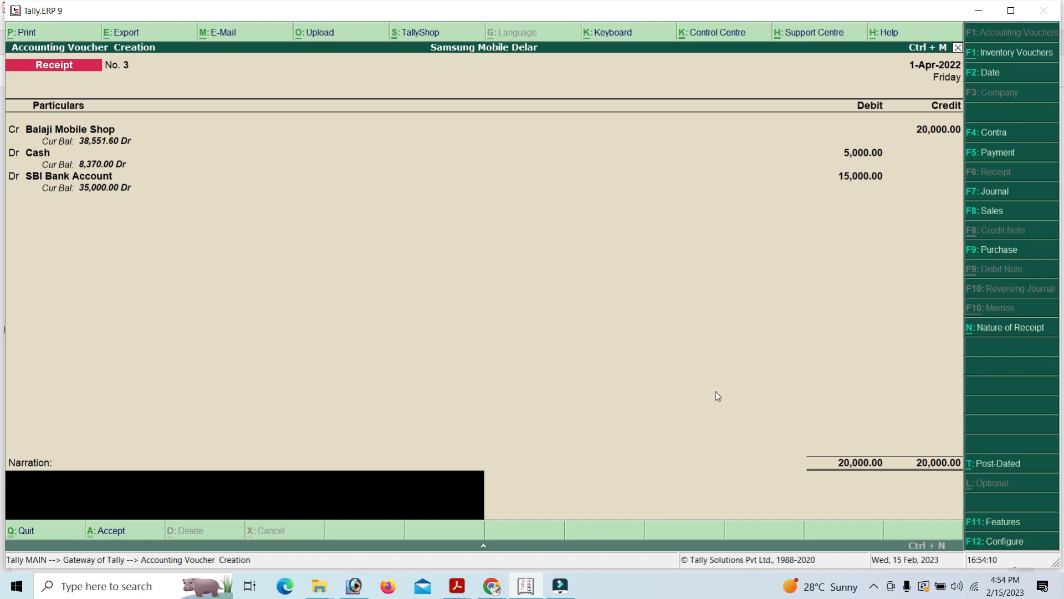
pyautogui.press('Return')
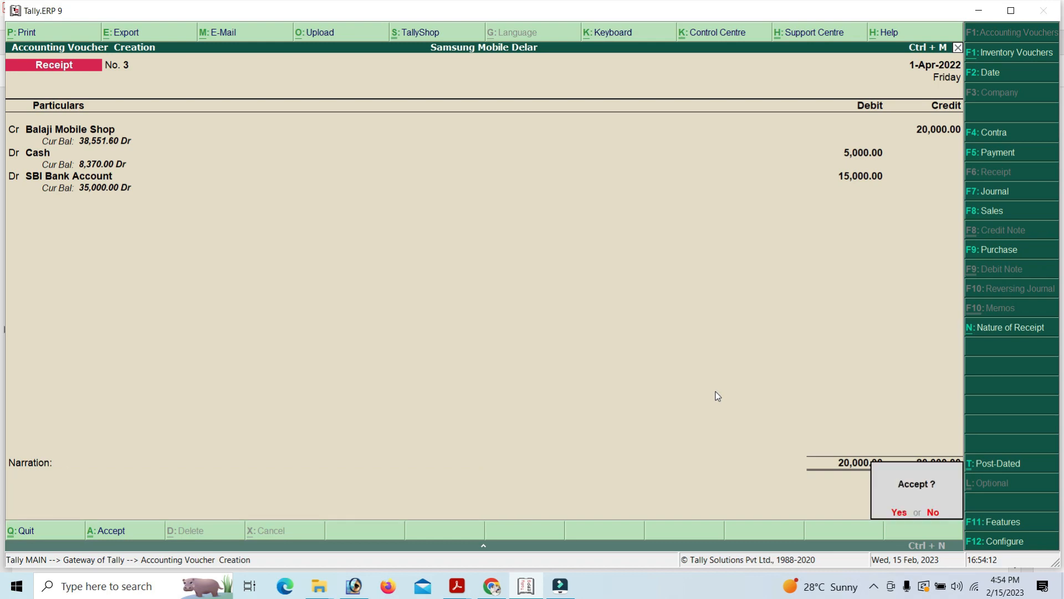
pyautogui.press('Return')
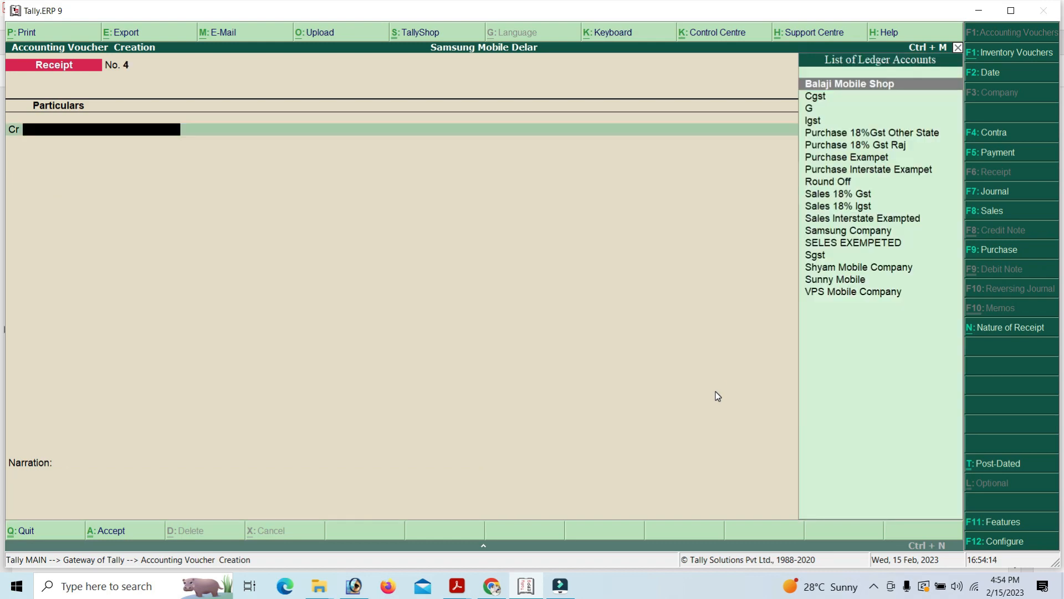